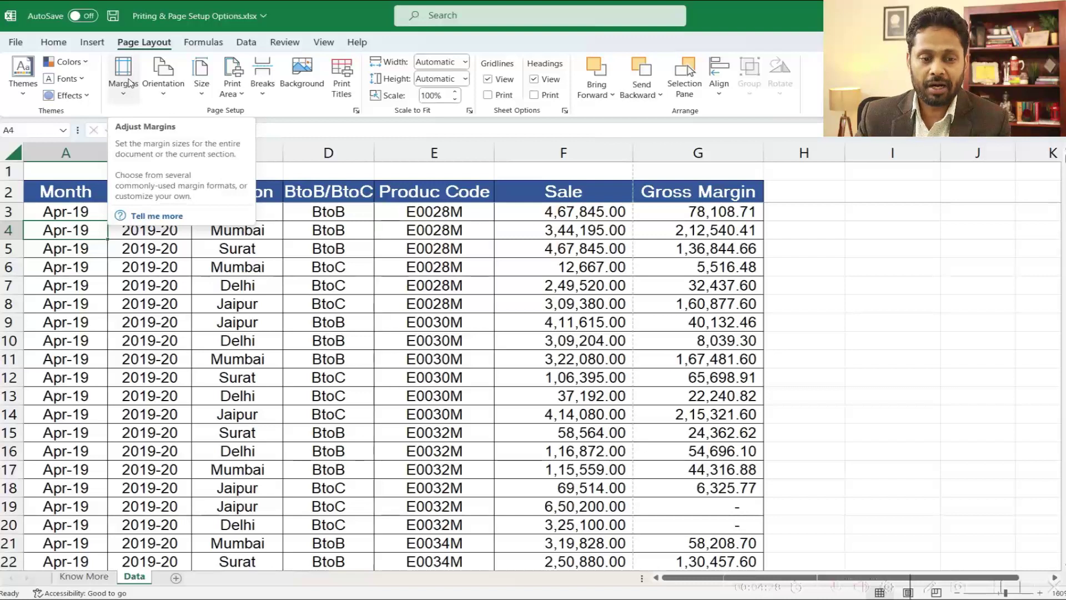
# - Preview the printout with the current Normal margins
pyautogui.click(213, 263)
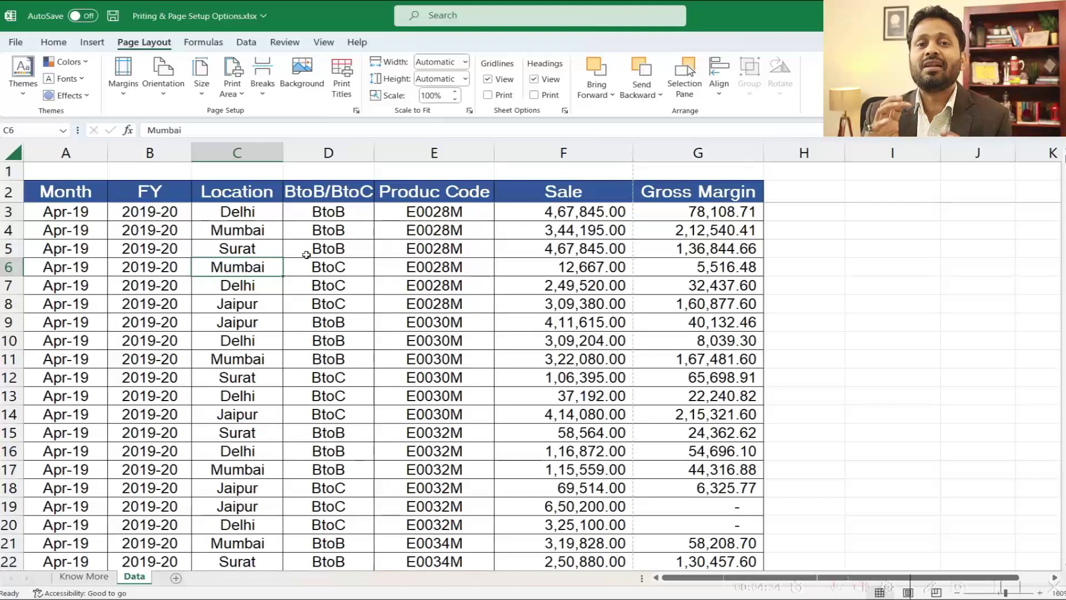
pyautogui.hotkey('ctrl', 'p')
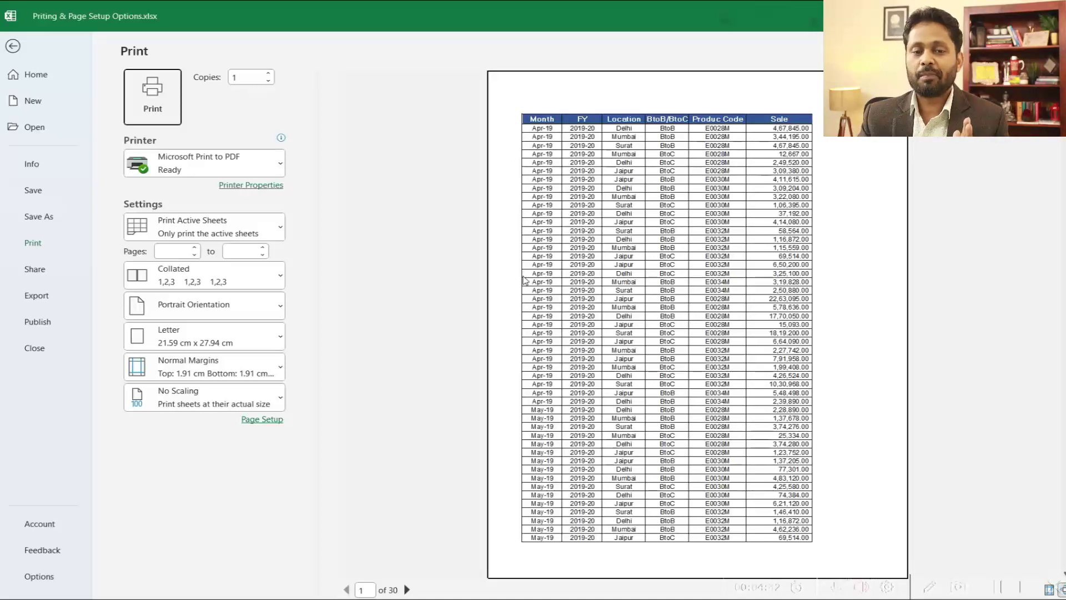
pyautogui.press('Escape')
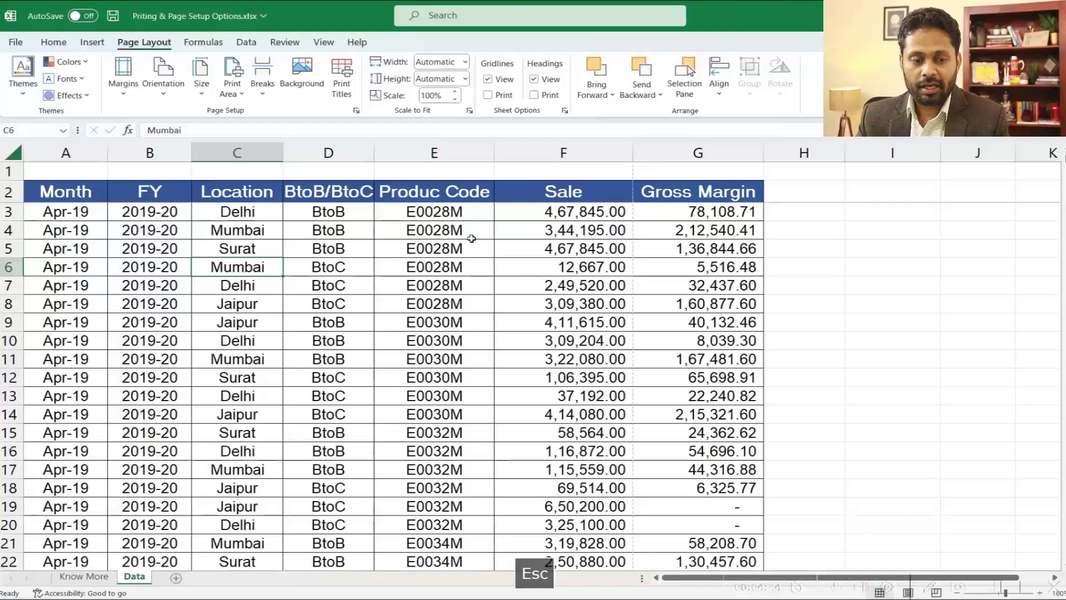
# - Apply the Wide margin preset and check it in print preview
pyautogui.click(123, 78)
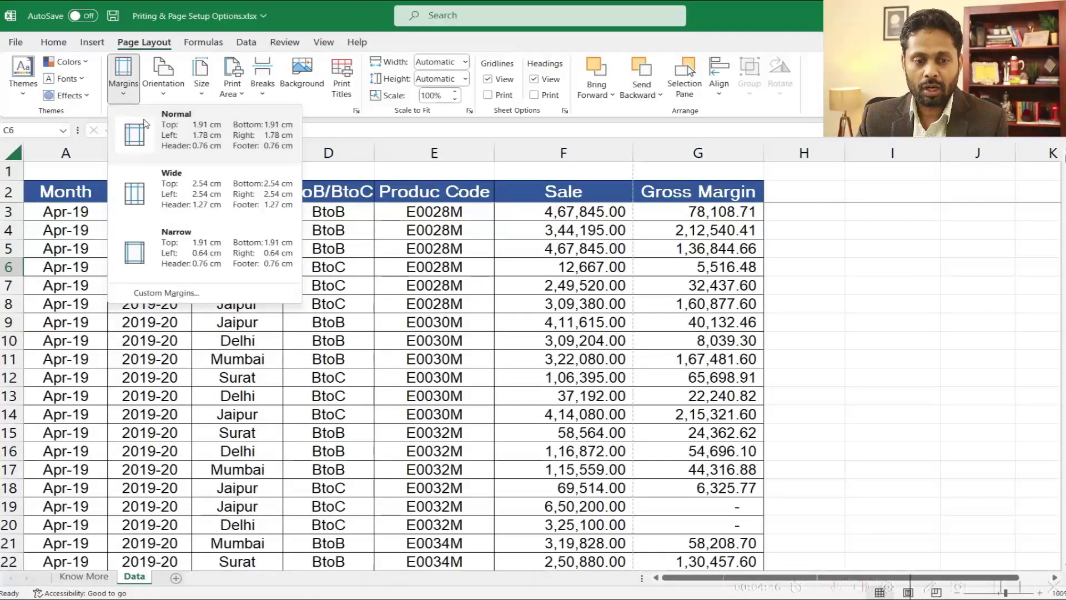
pyautogui.click(172, 191)
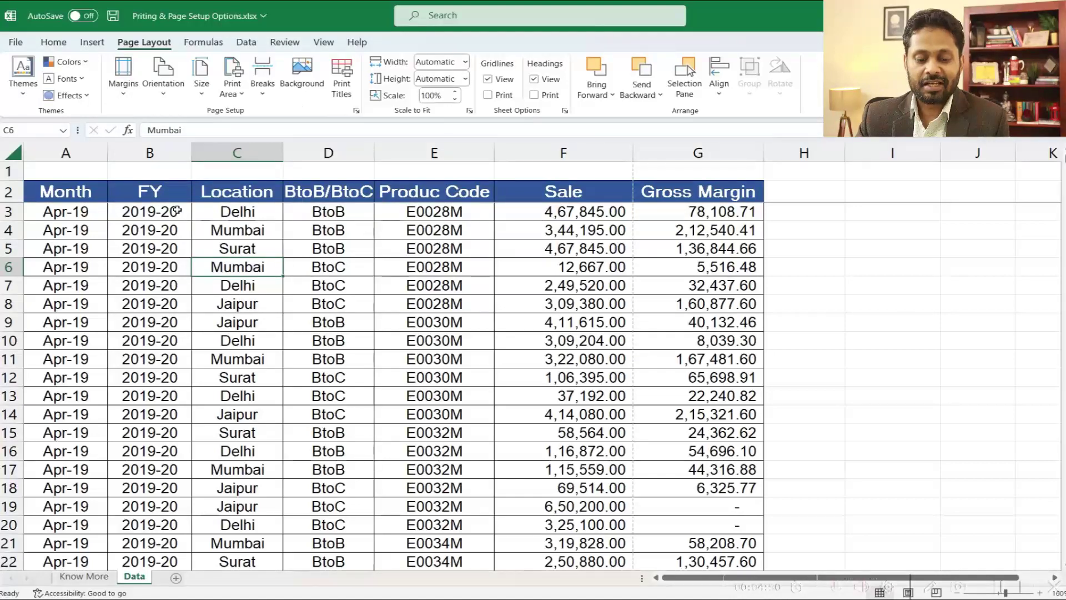
pyautogui.click(176, 210)
pyautogui.hotkey('ctrl', 'p')
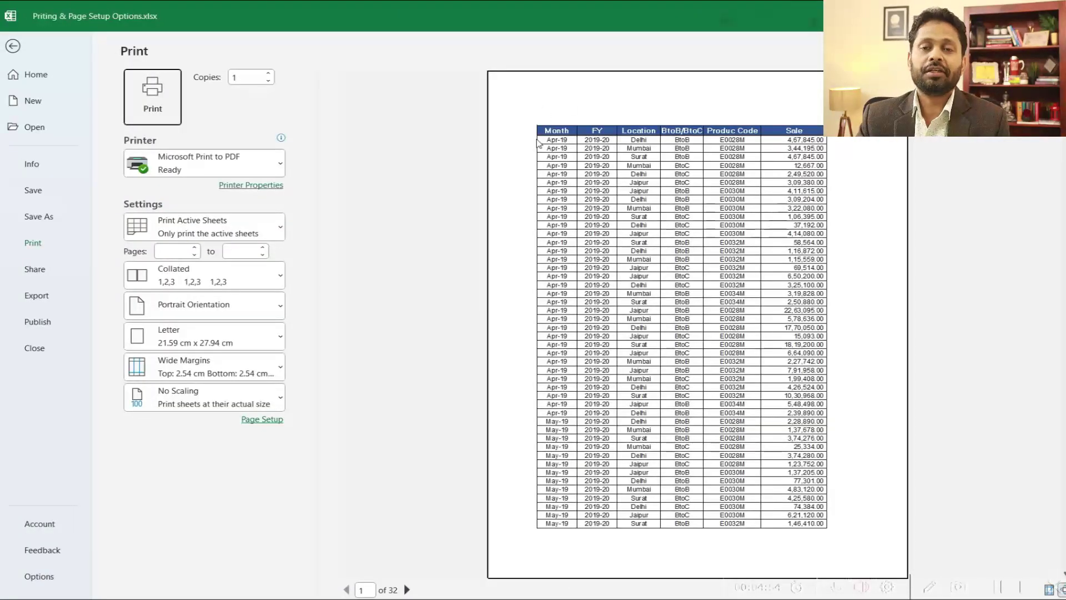
pyautogui.press('Escape')
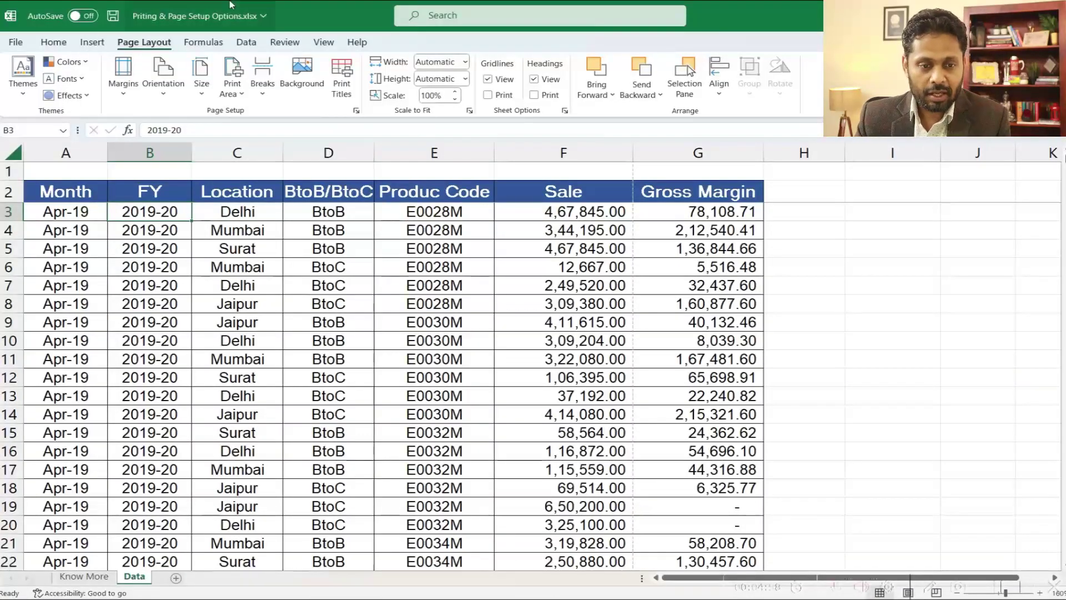
# - Switch to Narrow margins and preview the printout, now 15 pages
pyautogui.click(126, 99)
pyautogui.click(178, 217)
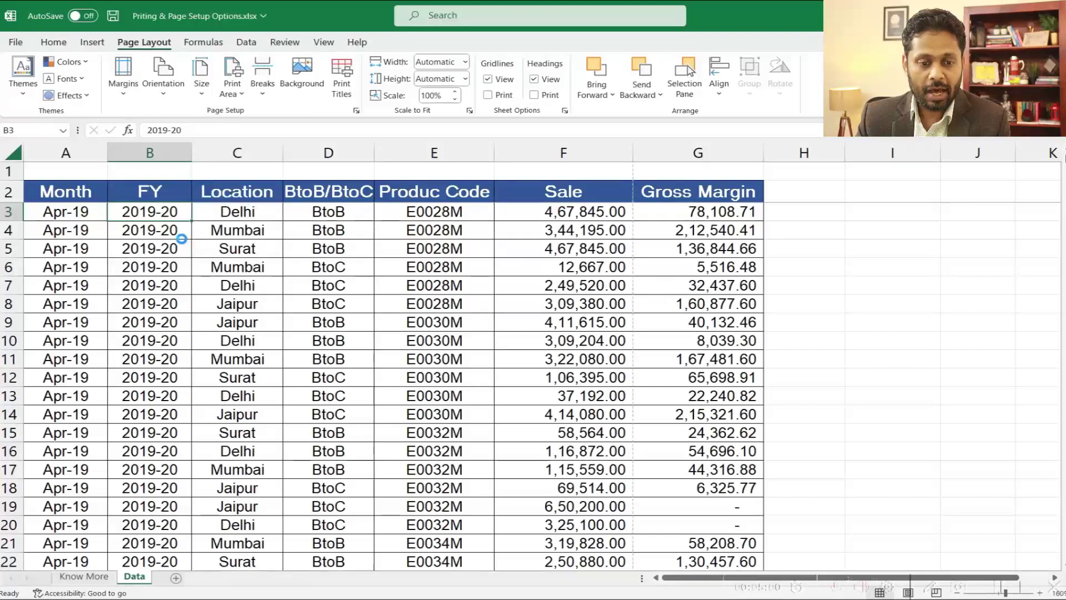
pyautogui.hotkey('ctrl', 'p')
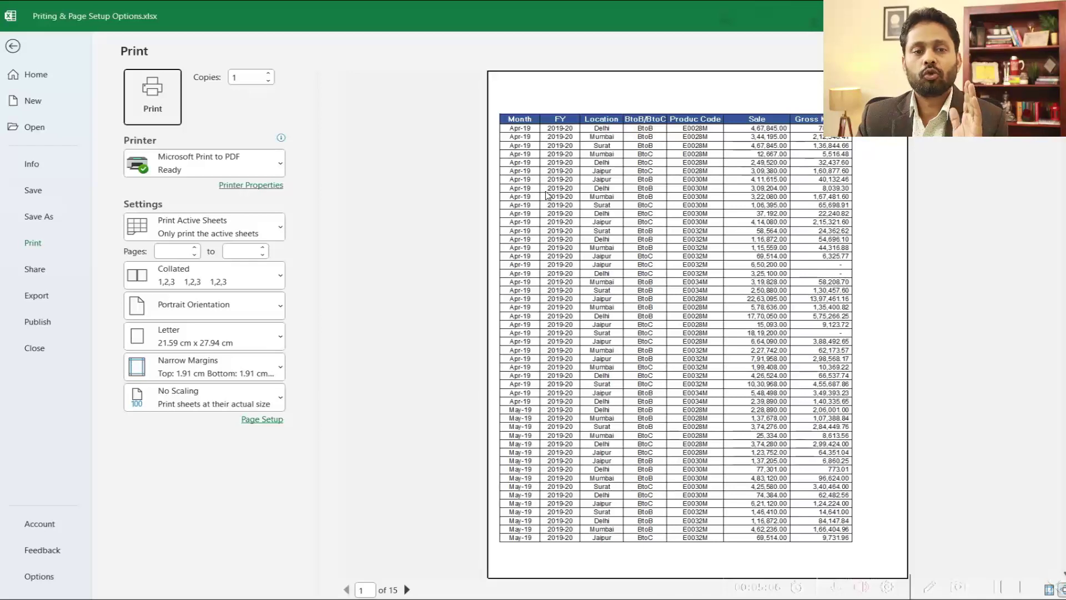
# - Apply custom margins of 1.9 cm top and bottom and 0.6 cm left and right
pyautogui.press('Escape')
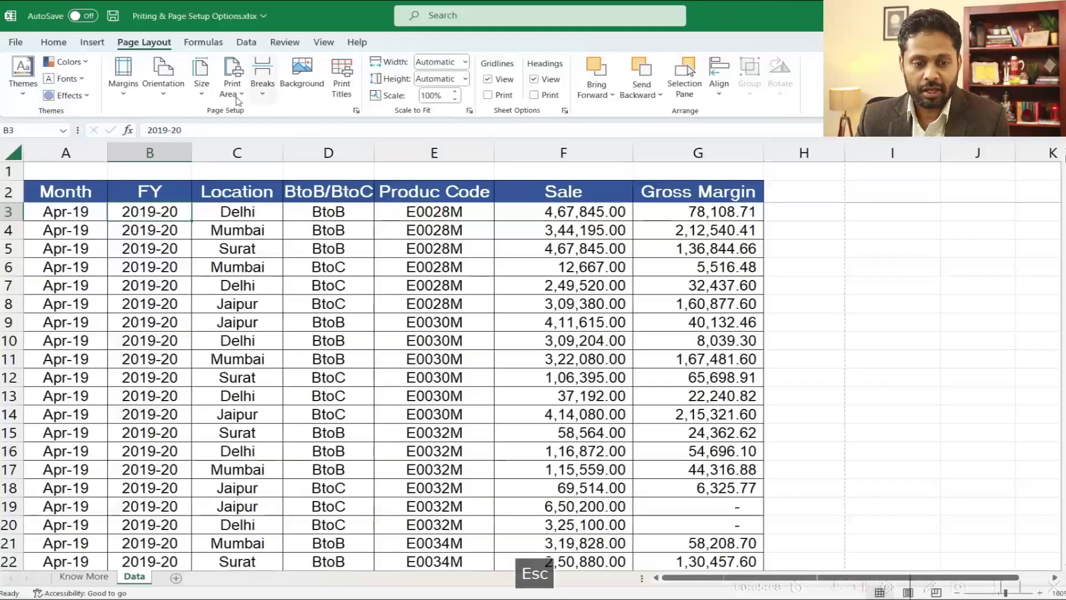
pyautogui.click(126, 91)
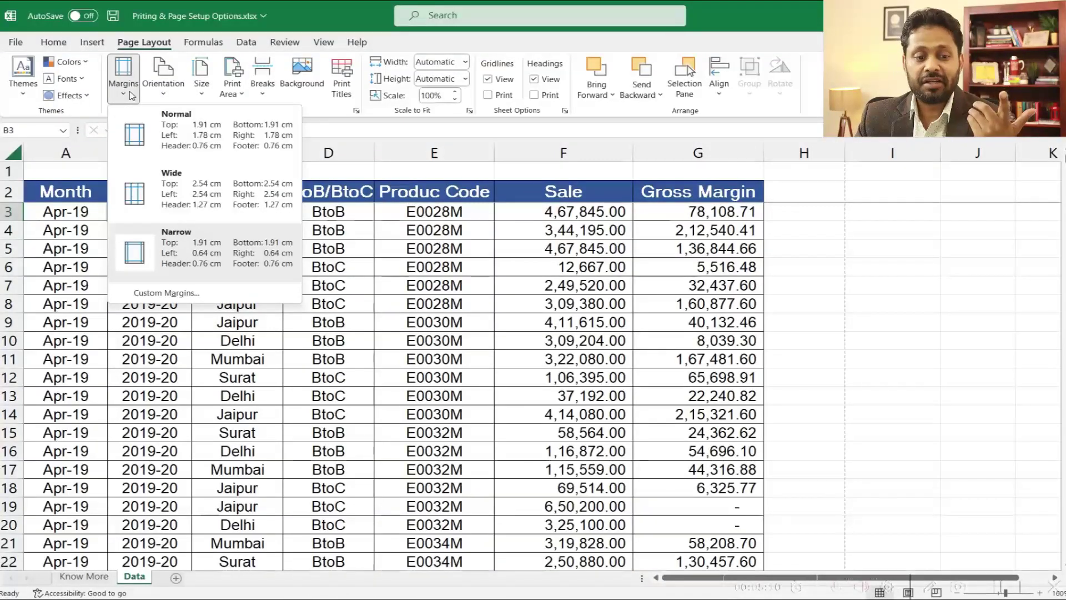
pyautogui.click(166, 293)
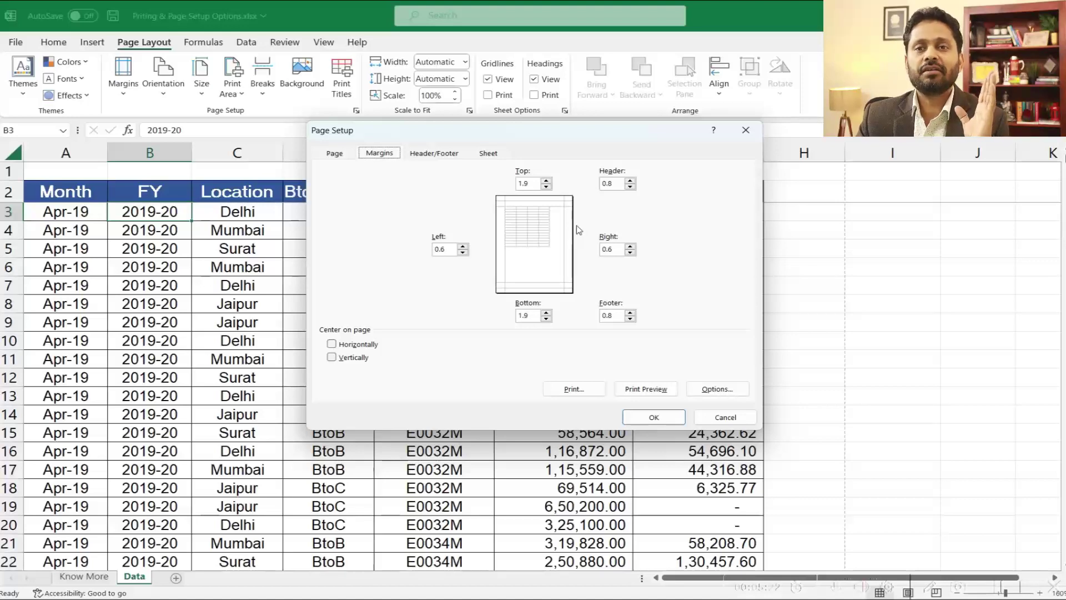
pyautogui.click(658, 418)
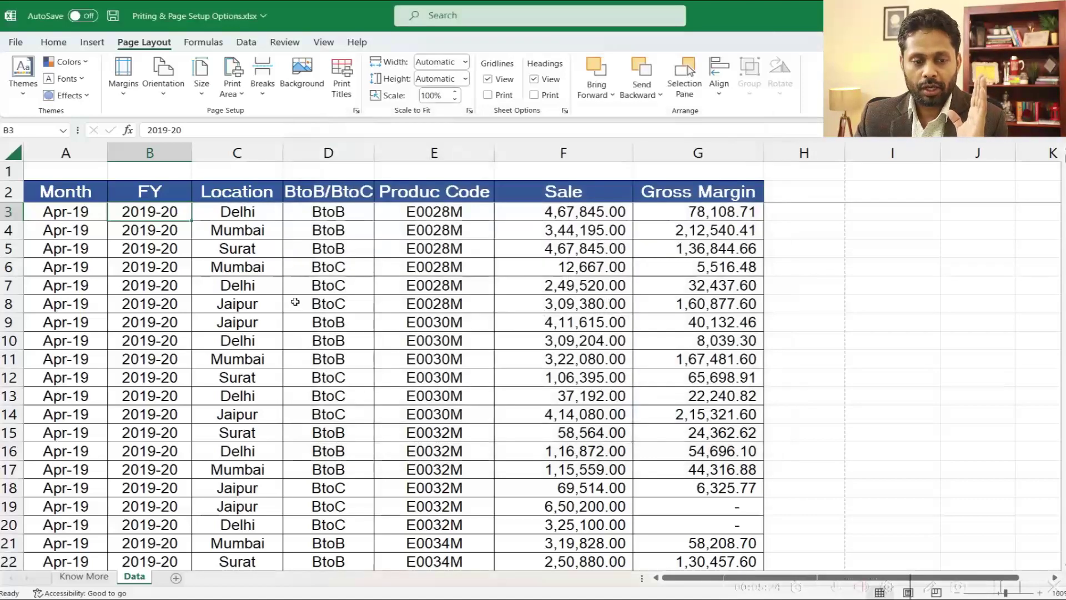
pyautogui.click(164, 97)
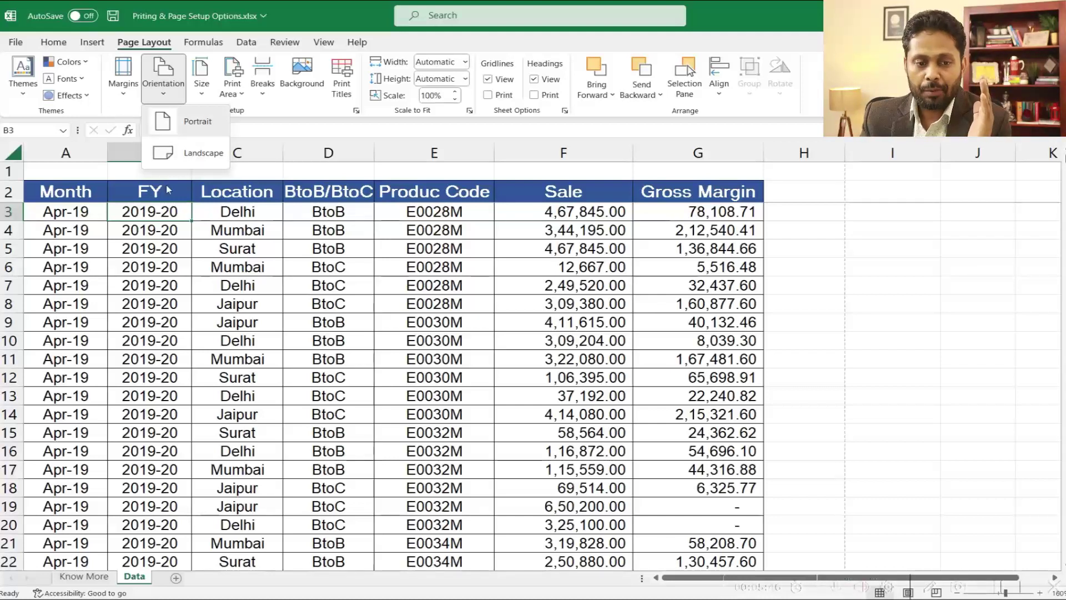
# - Set landscape orientation and preview the printout
pyautogui.press('Escape')
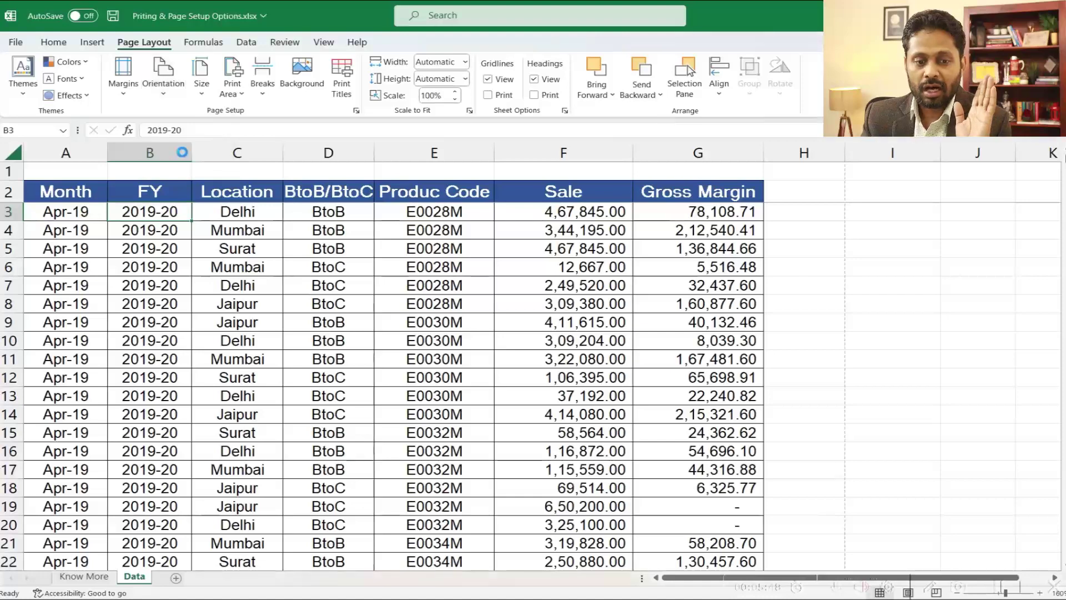
pyautogui.hotkey('ctrl', 'p')
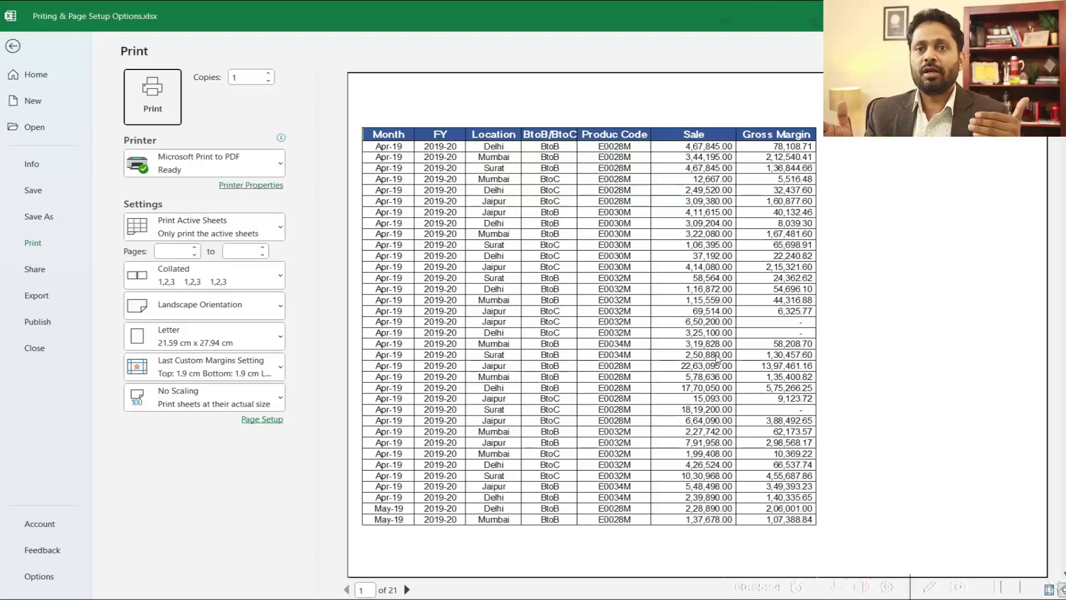
pyautogui.press('Escape')
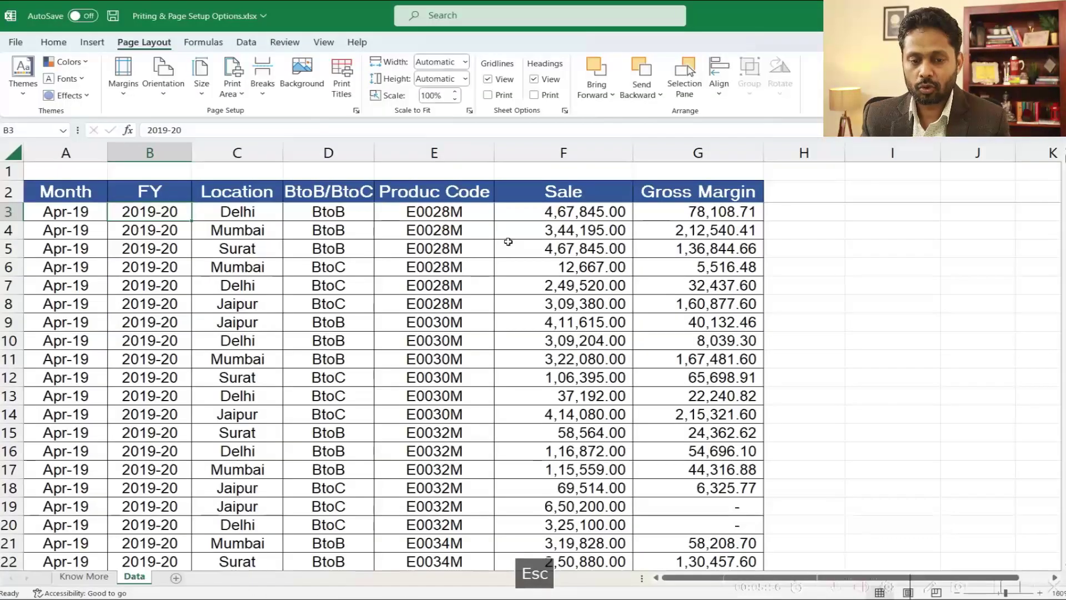
# - Return the page to portrait and open the full Page Setup options from the paper size list
pyautogui.click(163, 83)
pyautogui.click(184, 125)
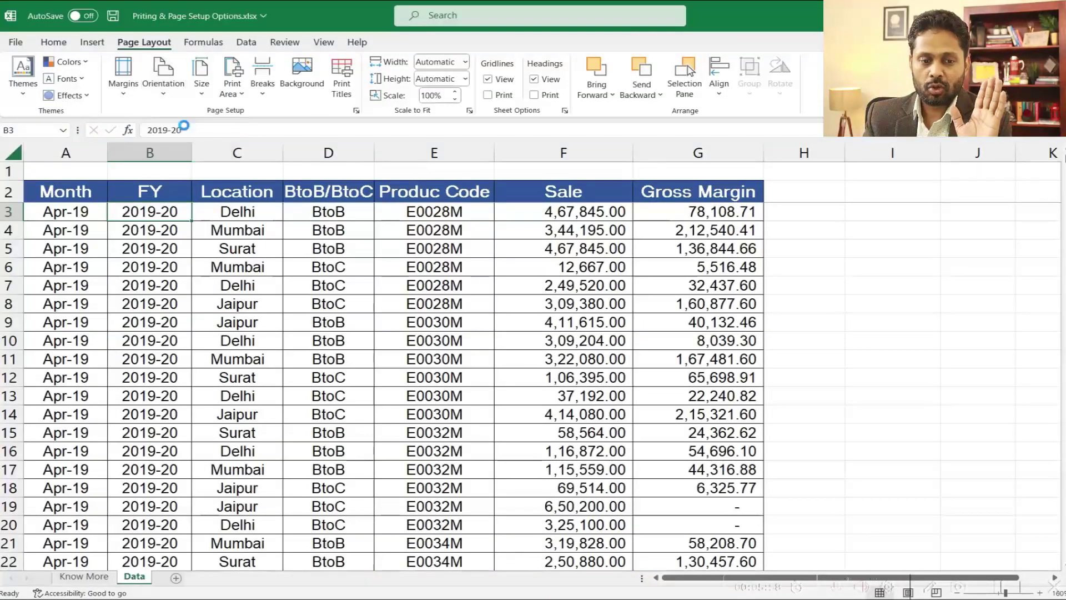
pyautogui.click(203, 99)
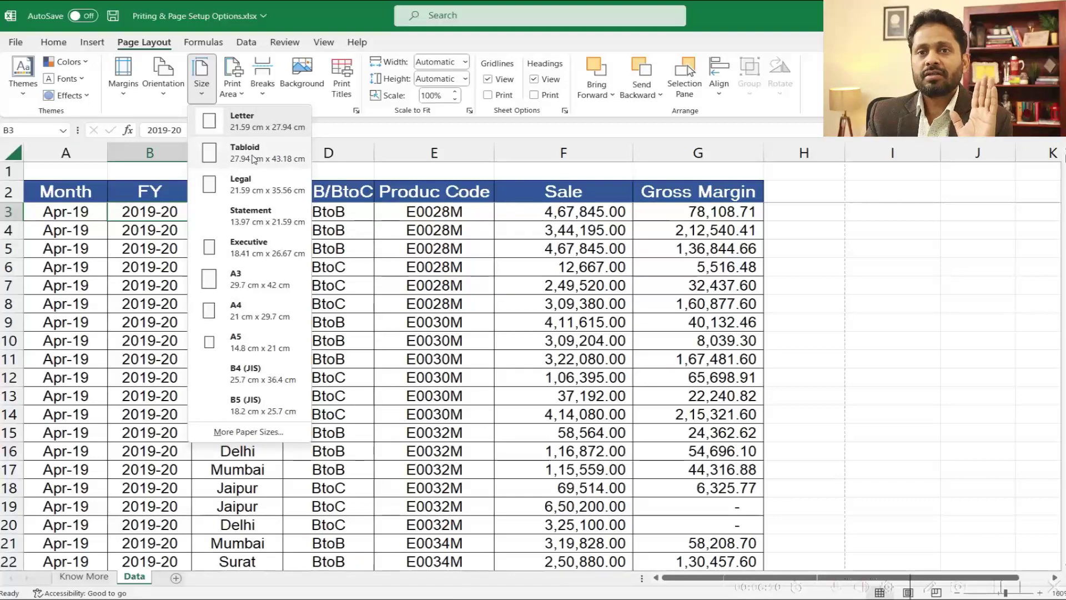
pyautogui.click(265, 432)
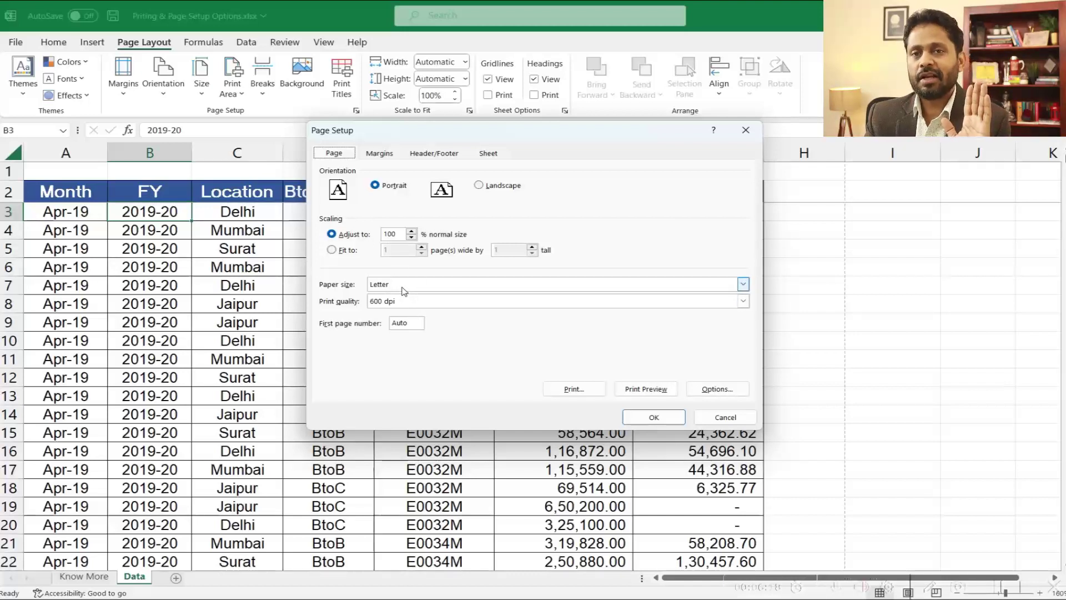
pyautogui.click(725, 417)
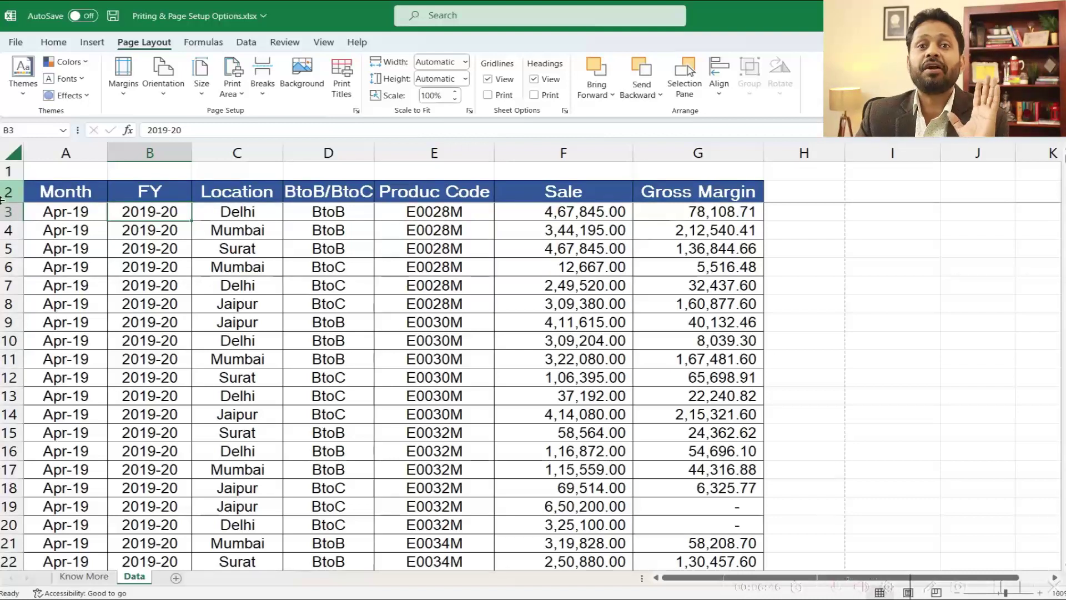
pyautogui.moveTo(64, 194)
pyautogui.mouseDown()
pyautogui.moveTo(205, 263)
pyautogui.moveTo(444, 424)
pyautogui.mouseUp()
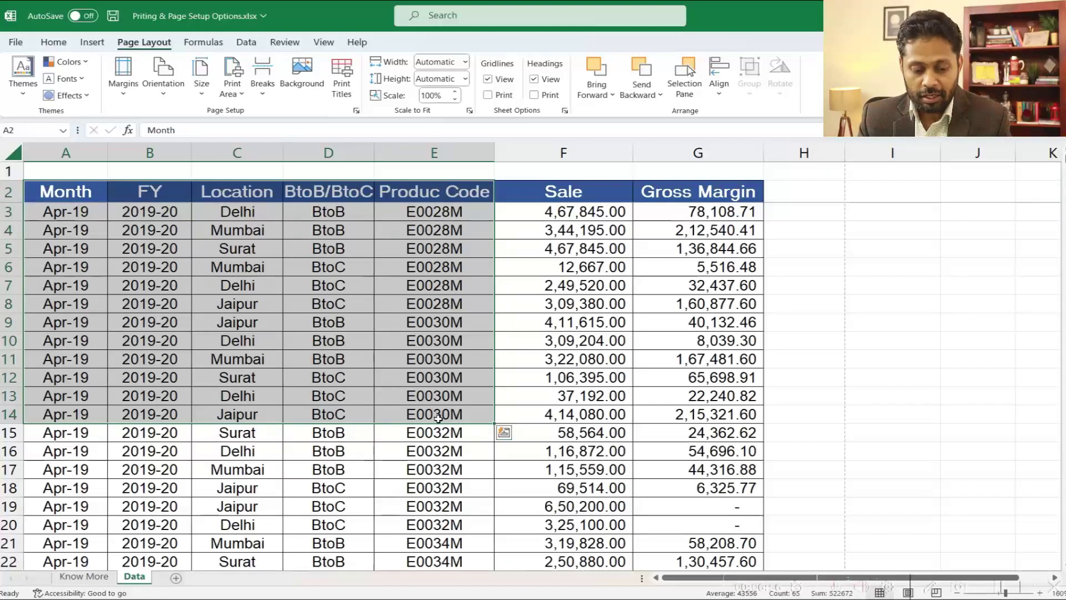
# - Set A2:E15 as the print area and preview it
pyautogui.hotkey('shift', 'Down')
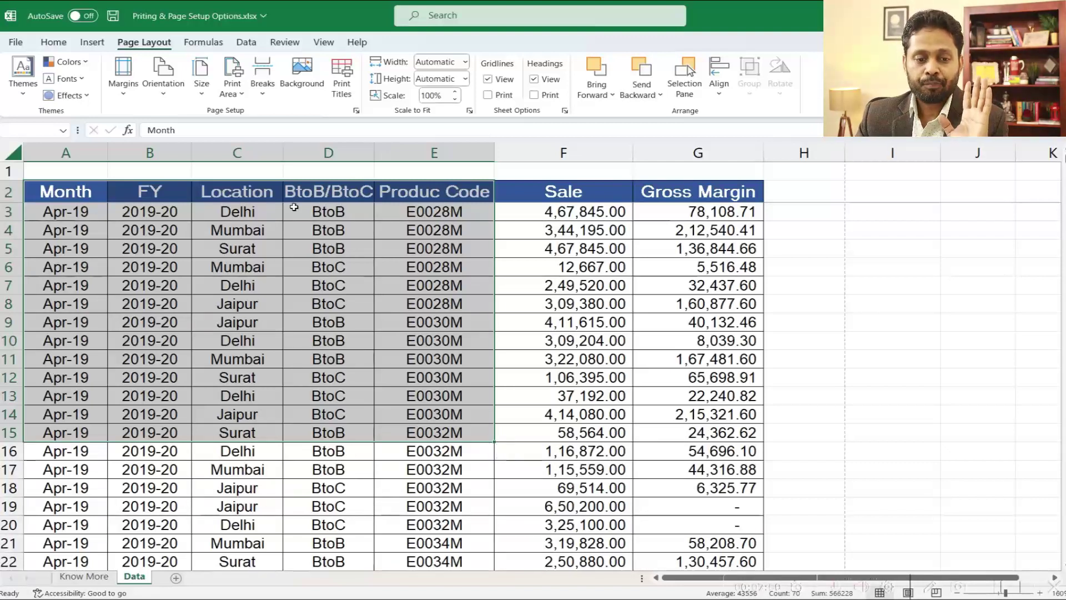
pyautogui.click(243, 97)
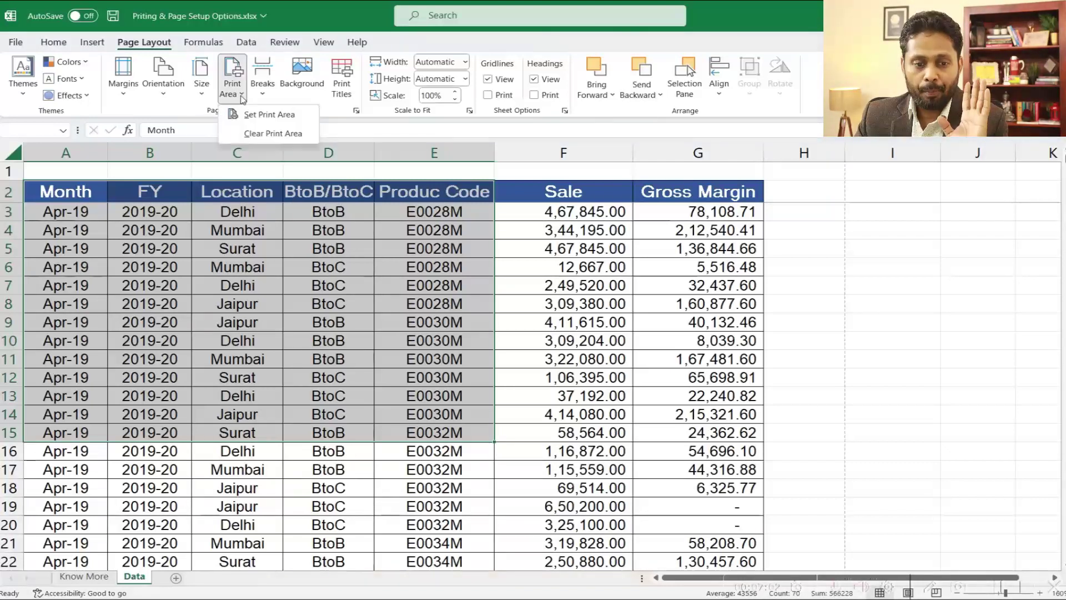
pyautogui.click(285, 115)
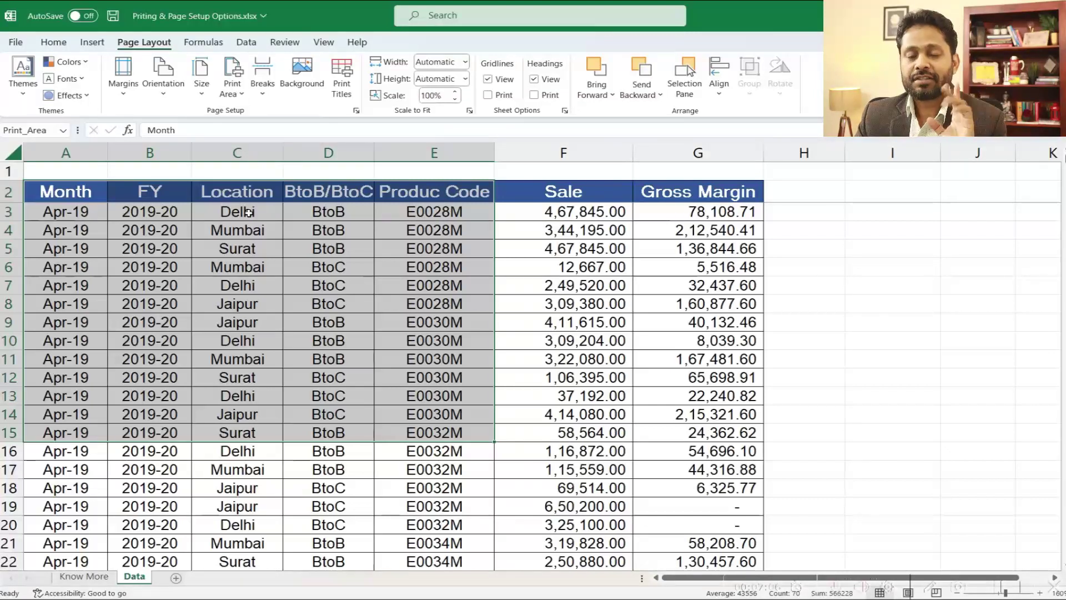
pyautogui.hotkey('ctrl', 'p')
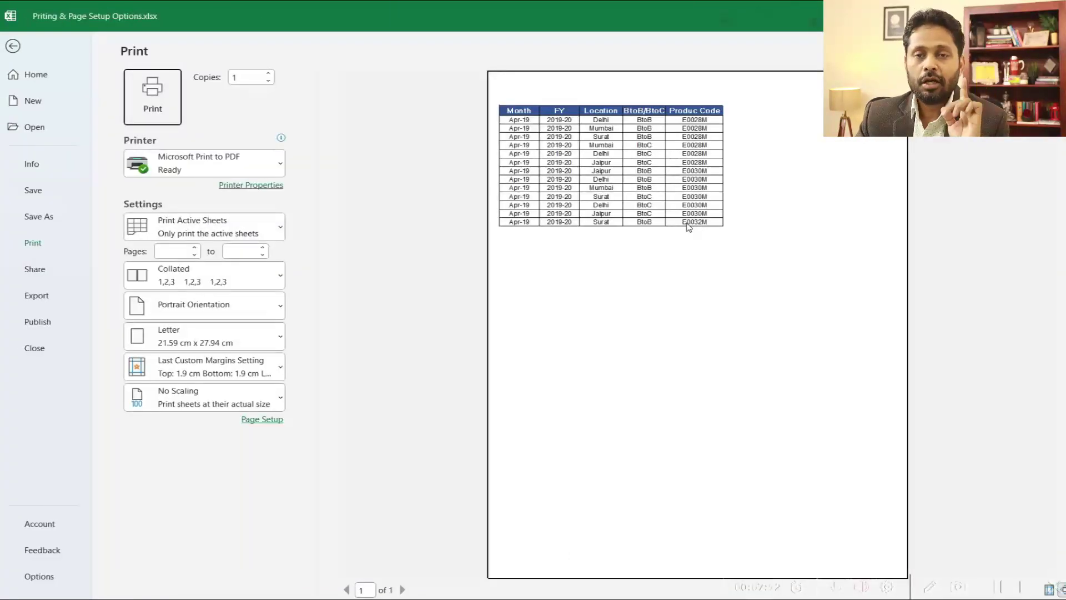
pyautogui.press('Escape')
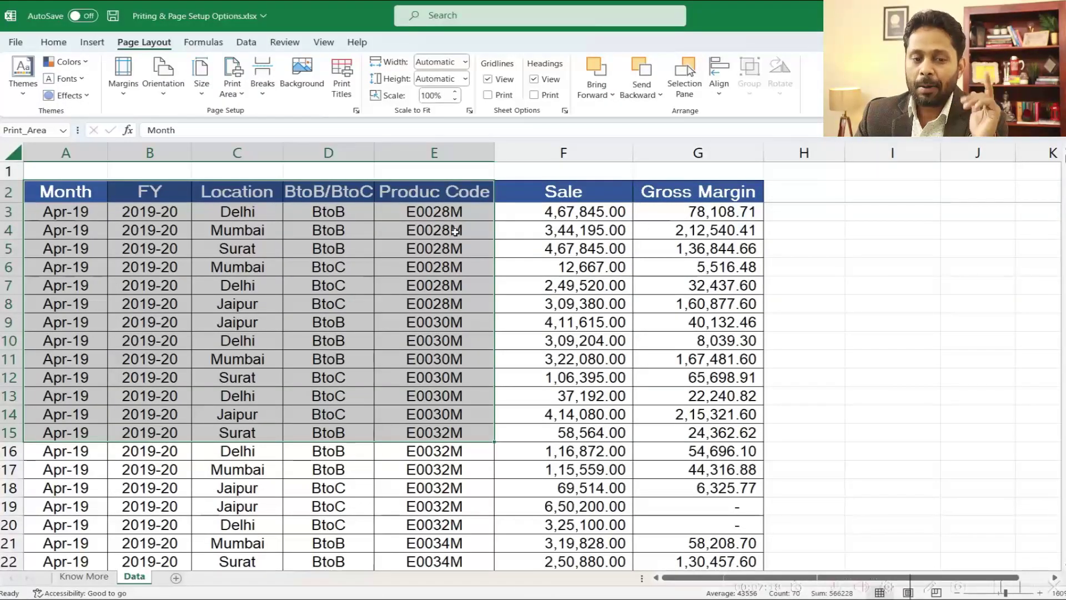
# - Clear the print area and preview the whole sheet
pyautogui.click(229, 101)
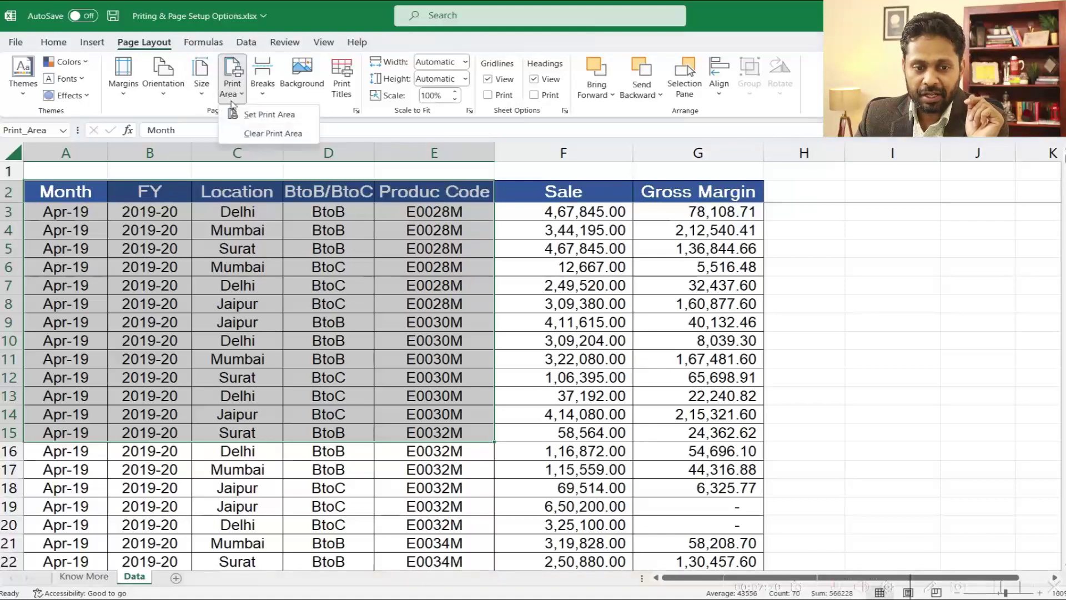
pyautogui.click(257, 134)
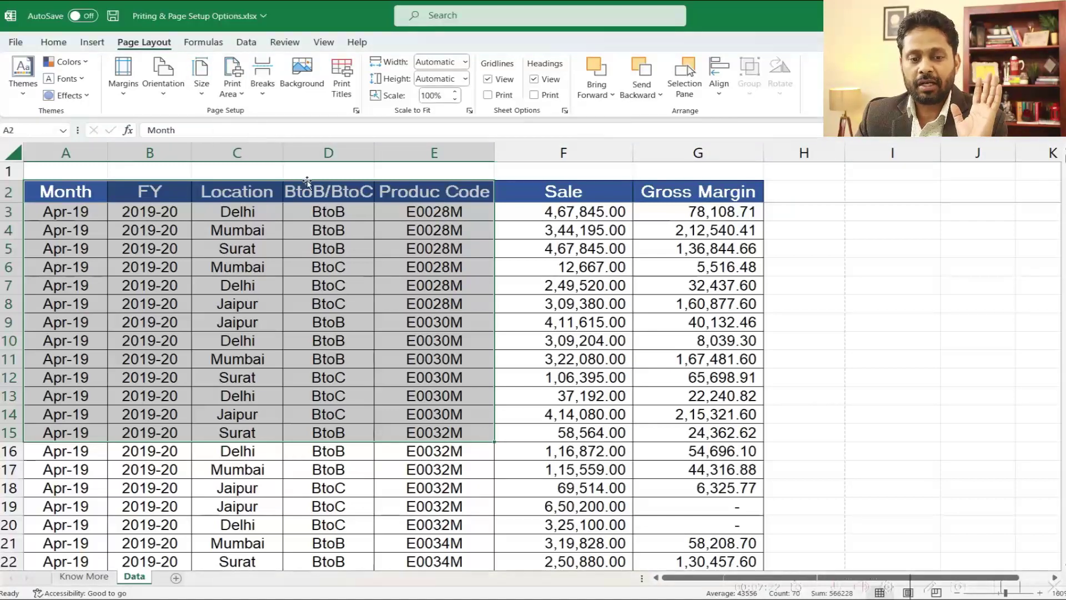
pyautogui.hotkey('ctrl', 'p')
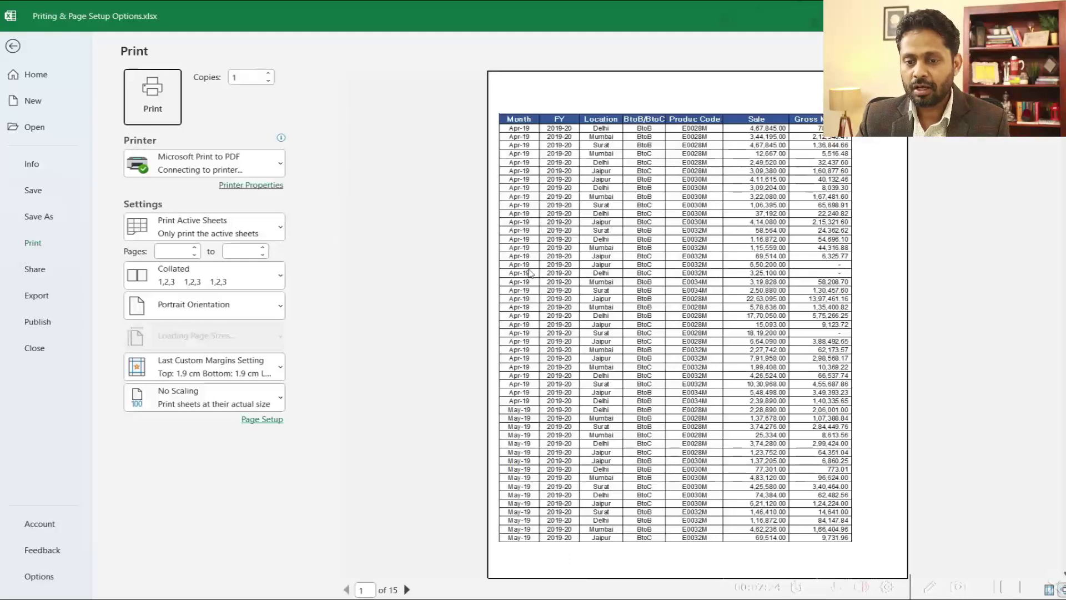
pyautogui.press('Escape')
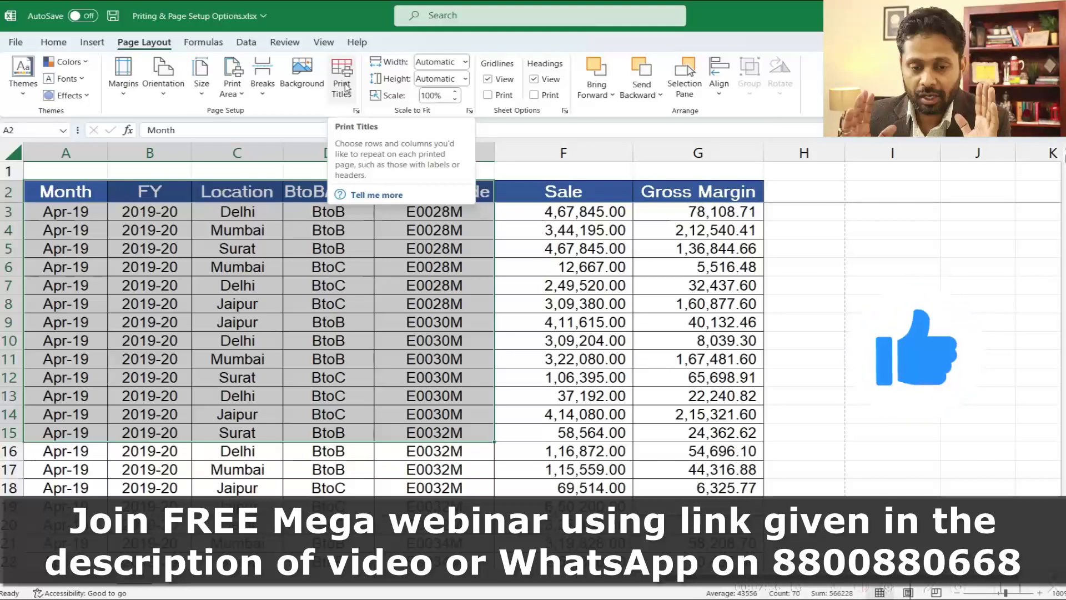
pyautogui.click(240, 212)
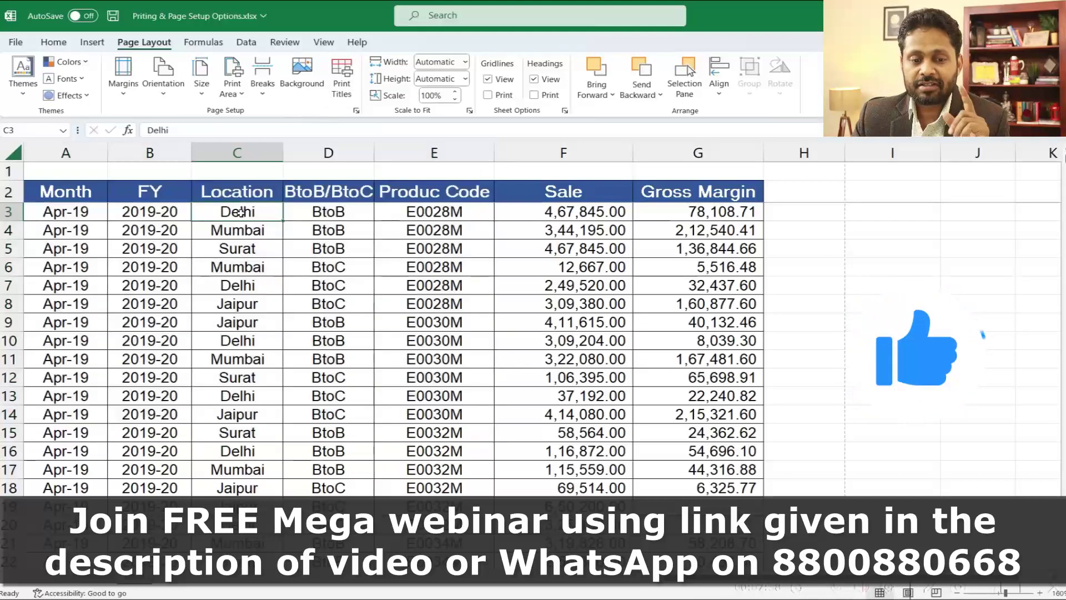
pyautogui.hotkey('ctrl', 'p')
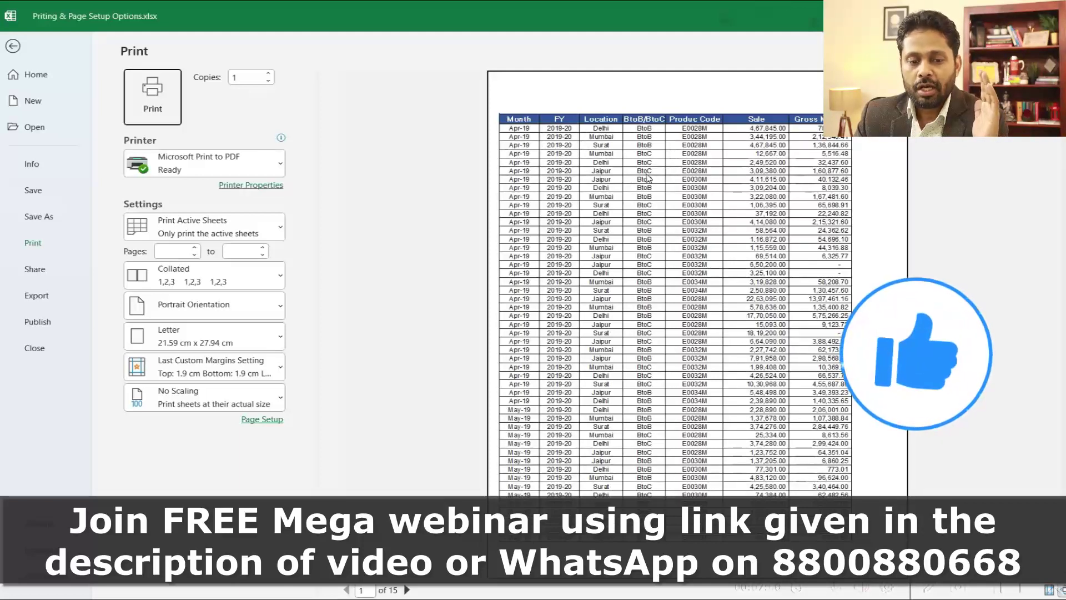
pyautogui.scroll(-1, 620, 198)
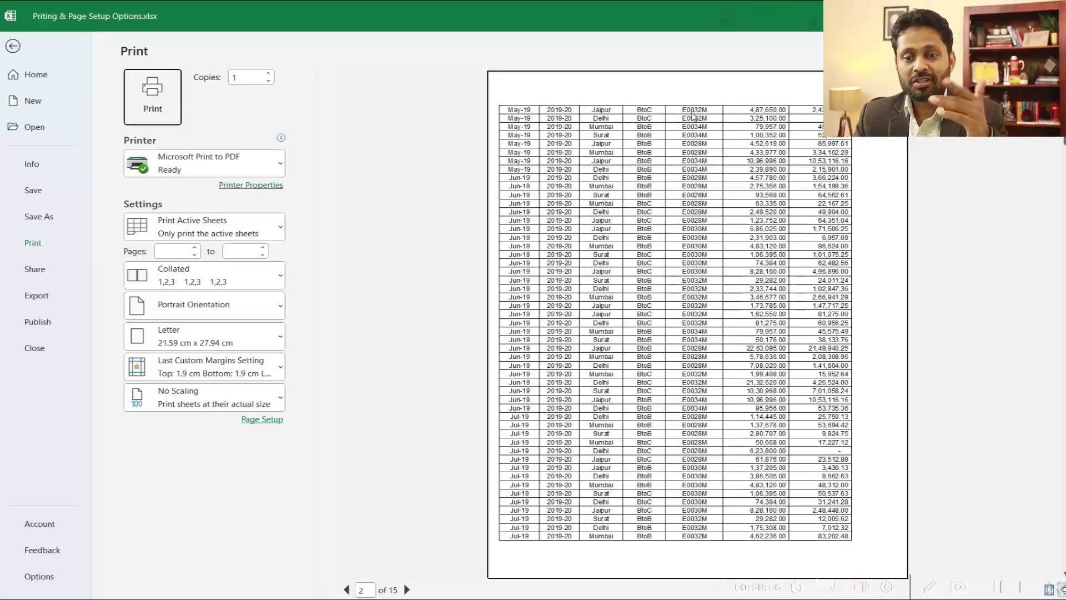
pyautogui.press('Escape')
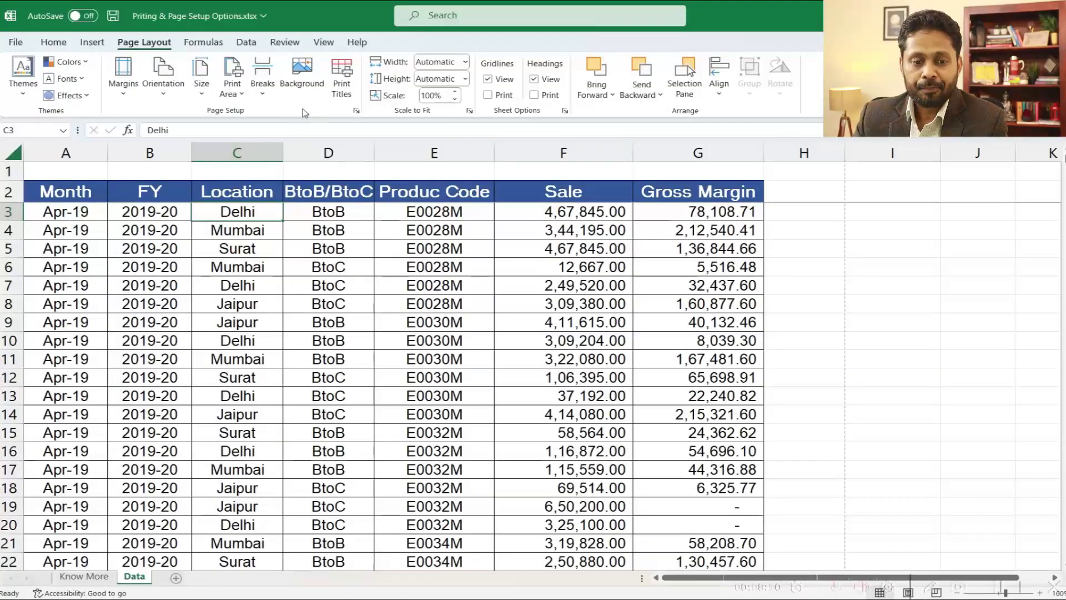
pyautogui.click(337, 82)
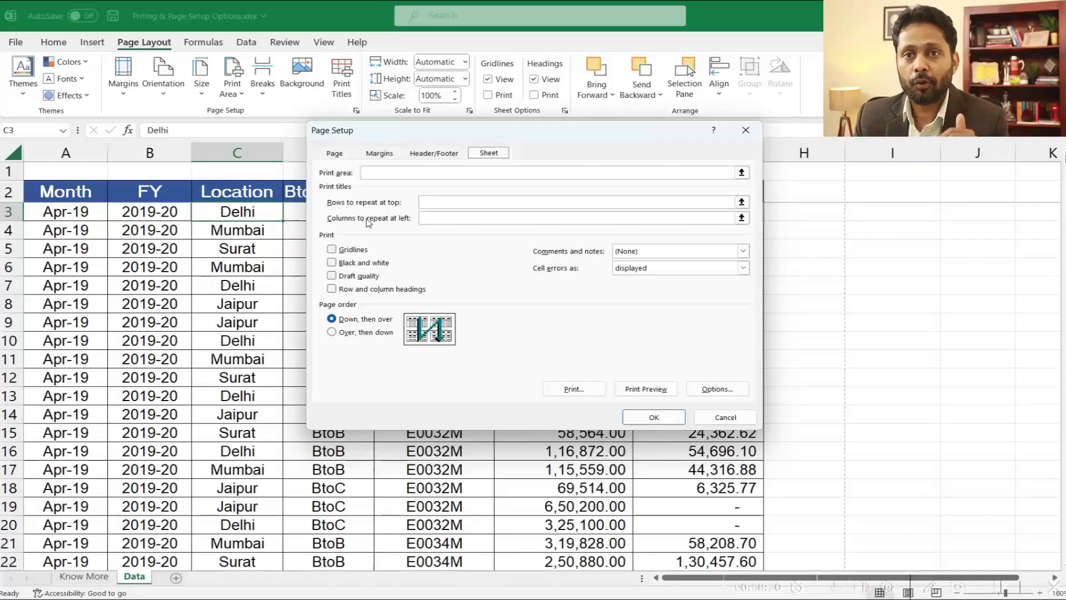
# - Set rows $1:$2 as the rows to repeat at top in Page Setup and confirm
pyautogui.click(440, 205)
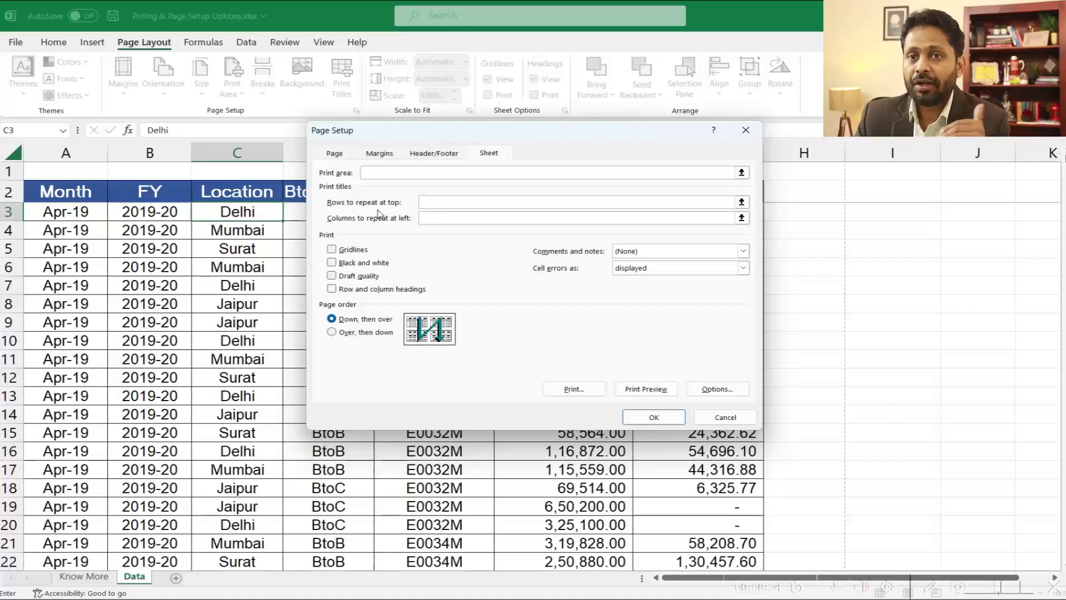
pyautogui.click(12, 191)
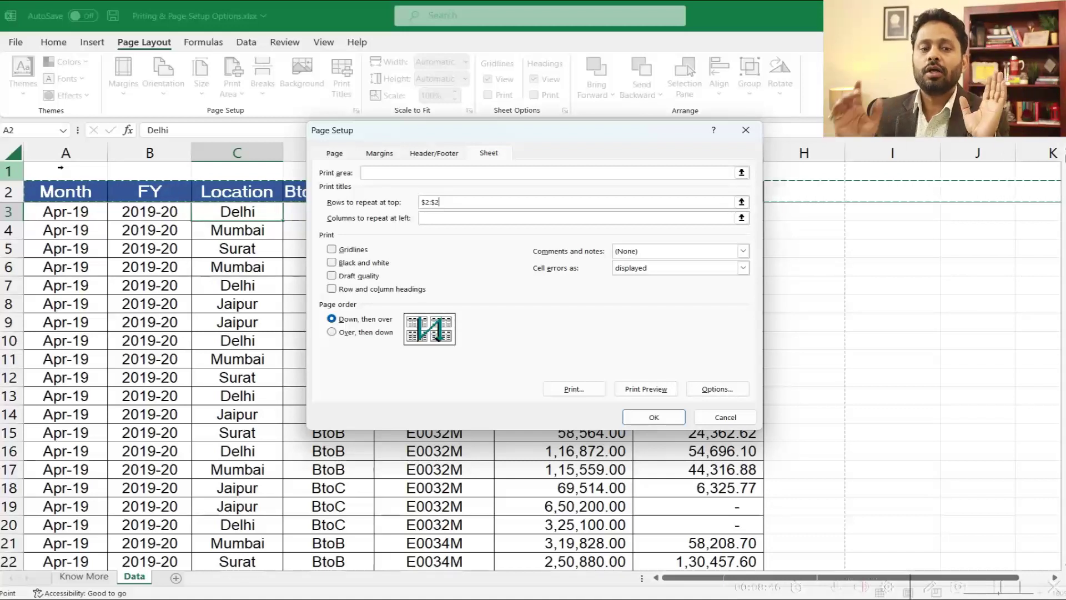
pyautogui.moveTo(20, 172); pyautogui.dragTo(11, 192)
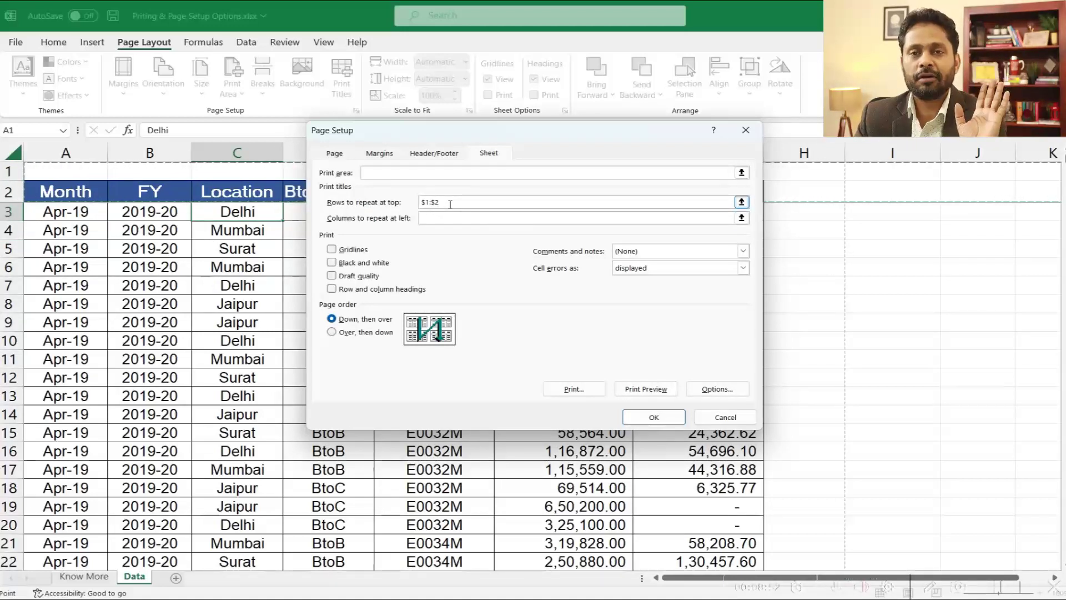
pyautogui.click(651, 418)
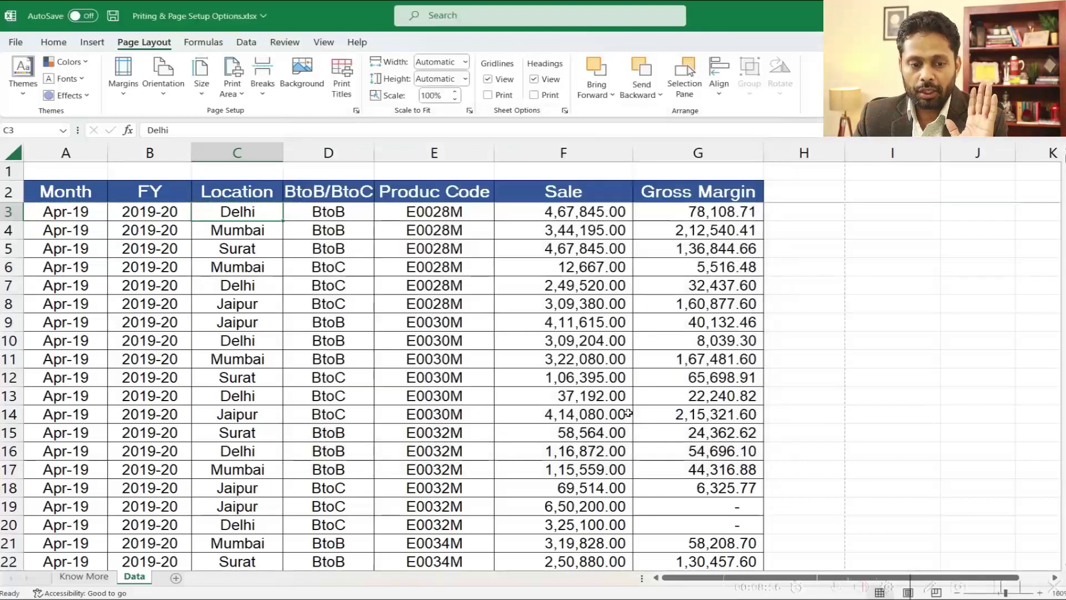
# - Page through the print preview to confirm rows 1–2 head every printed page
pyautogui.click(157, 189)
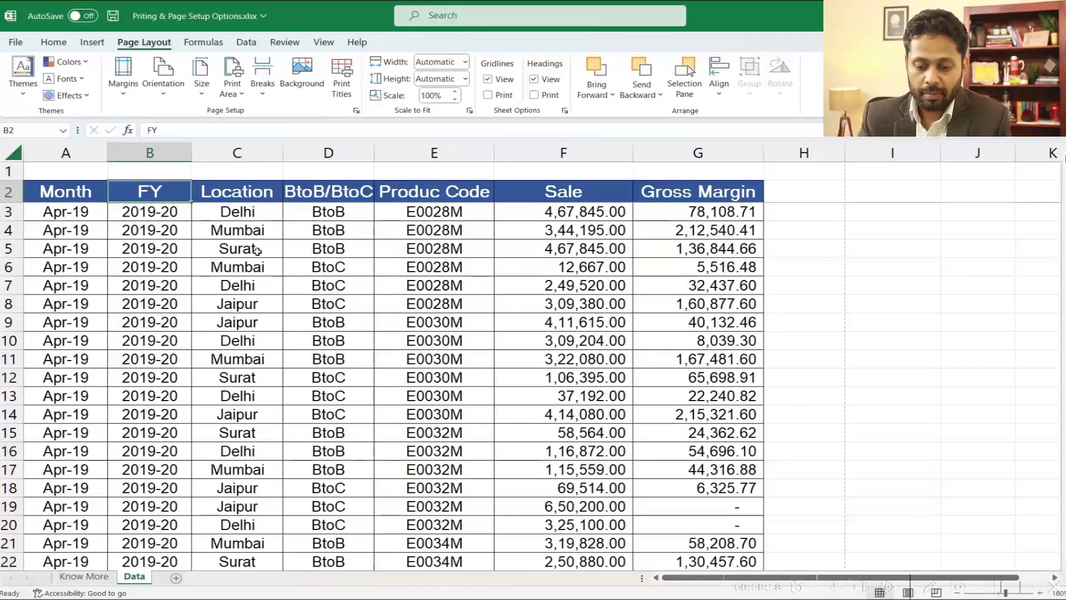
pyautogui.hotkey('ctrl', 'p')
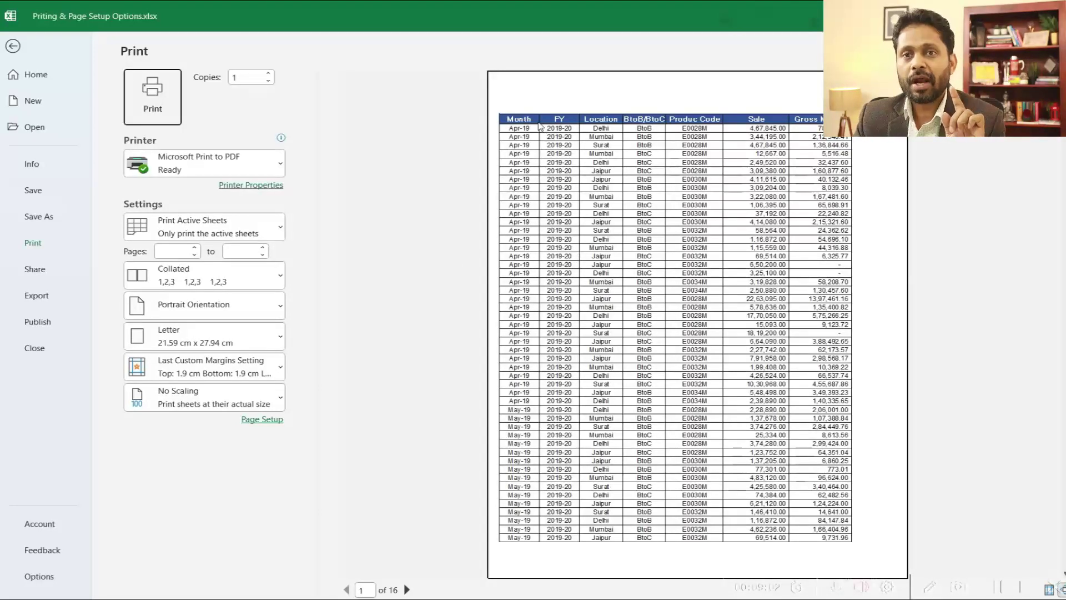
pyautogui.scroll(-1, 524, 132)
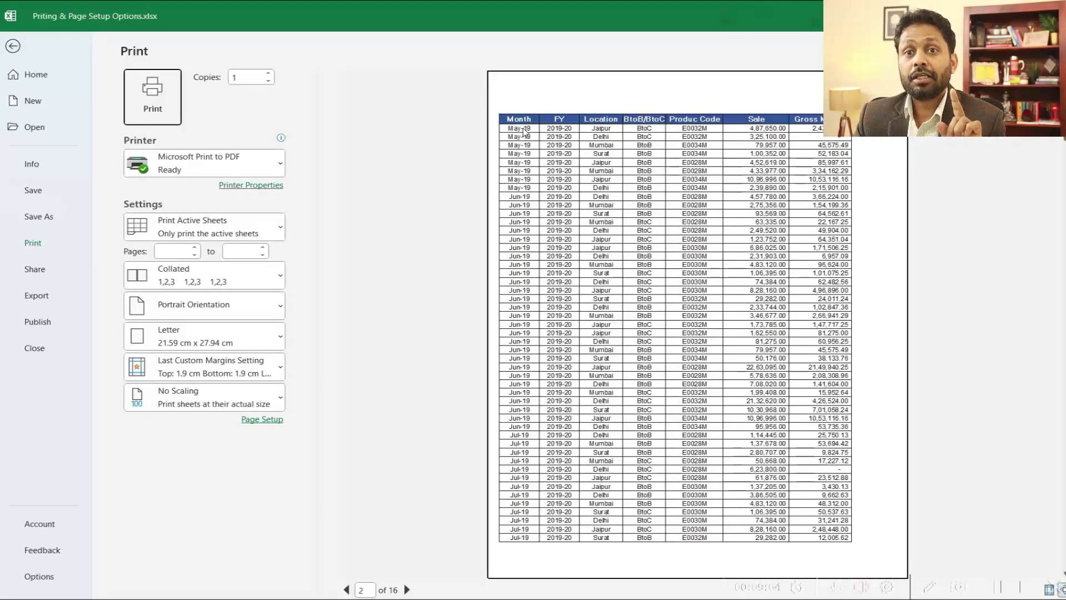
pyautogui.scroll(-1, 637, 221)
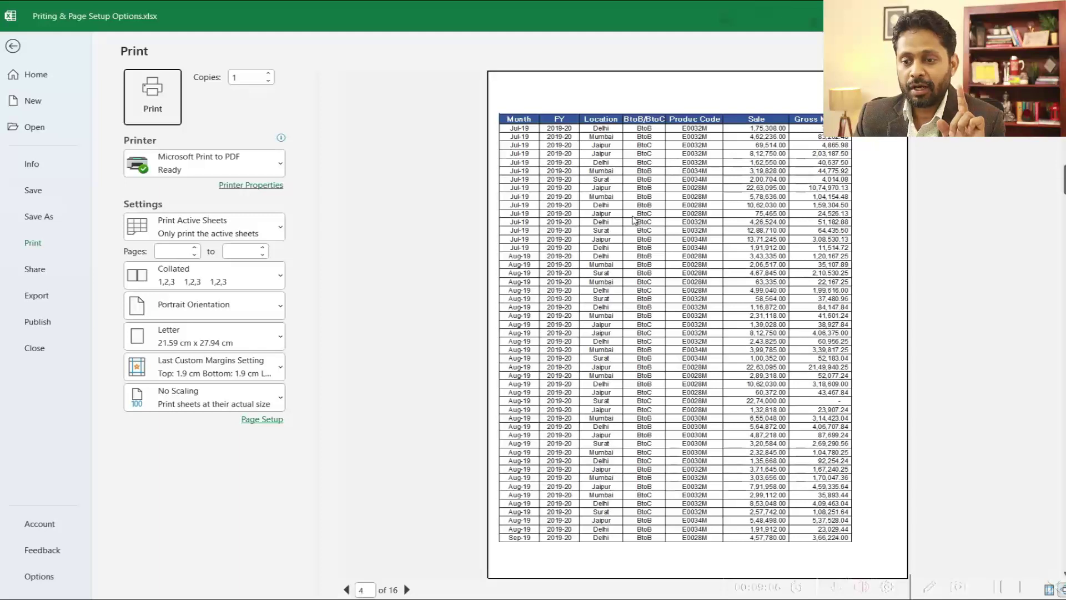
pyautogui.scroll(-1, 633, 219)
pyautogui.scroll(-1, 633, 219)
pyautogui.scroll(-1, 633, 219)
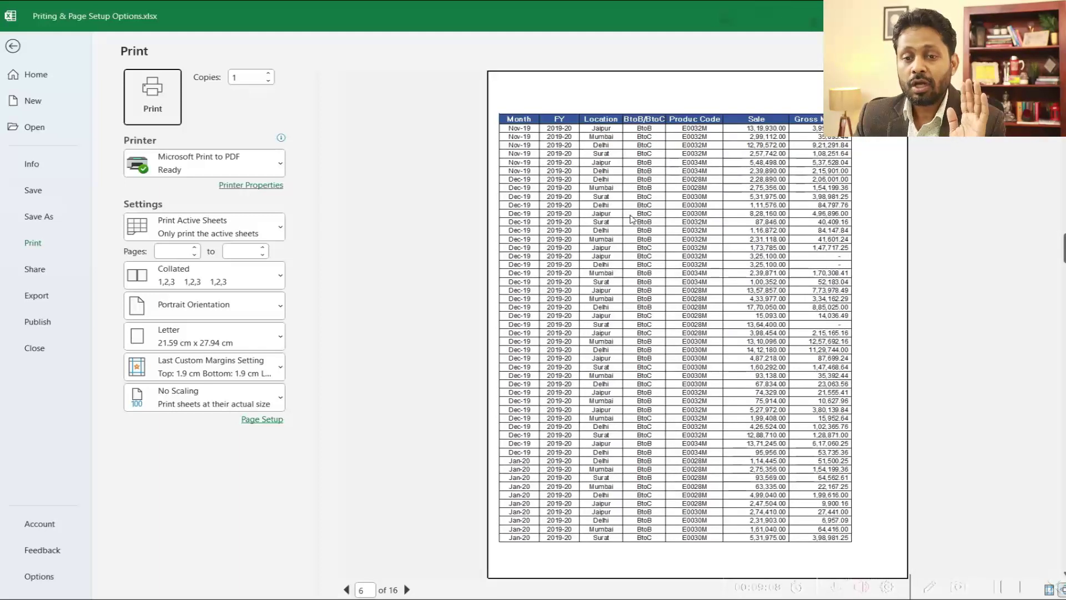
pyautogui.scroll(2, 631, 219)
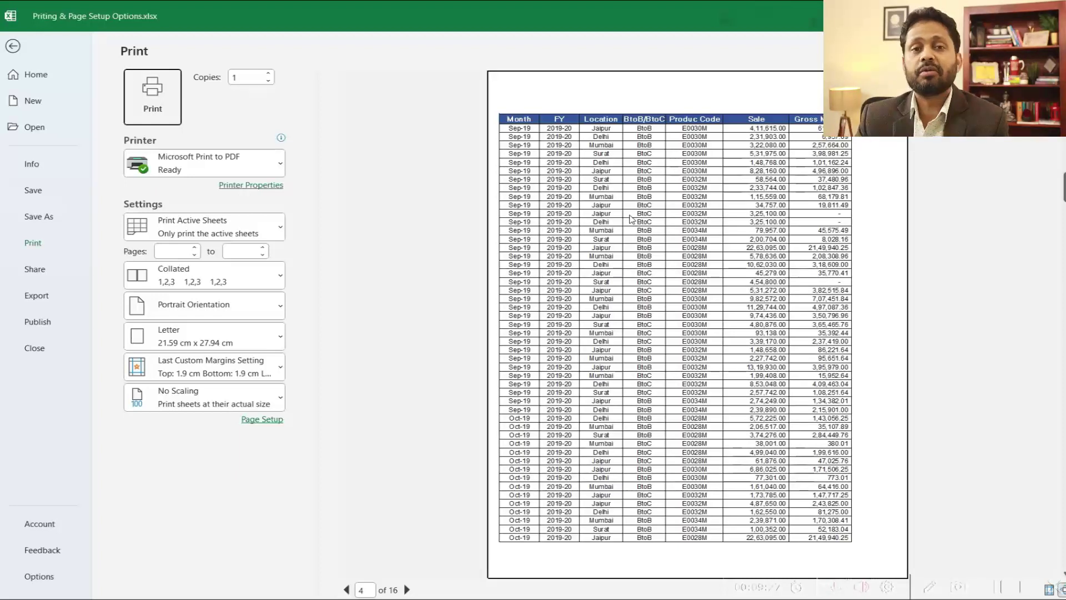
pyautogui.press('Escape')
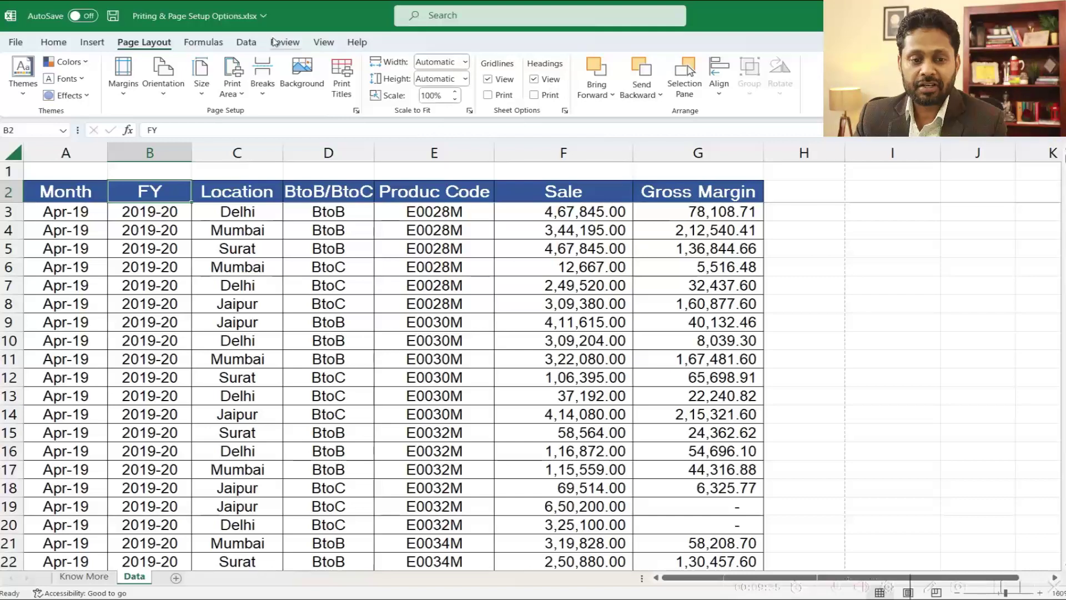
pyautogui.click(323, 44)
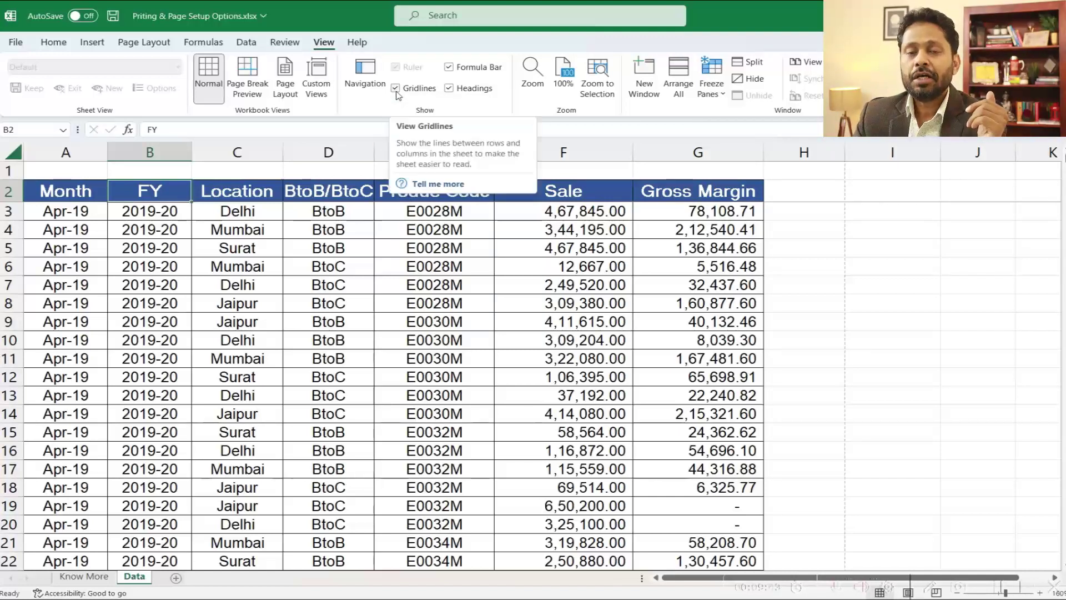
# - Turn the sheet gridlines off and back on, leaving them visible
pyautogui.moveTo(872, 222); pyautogui.dragTo(922, 272)
pyautogui.click(903, 232)
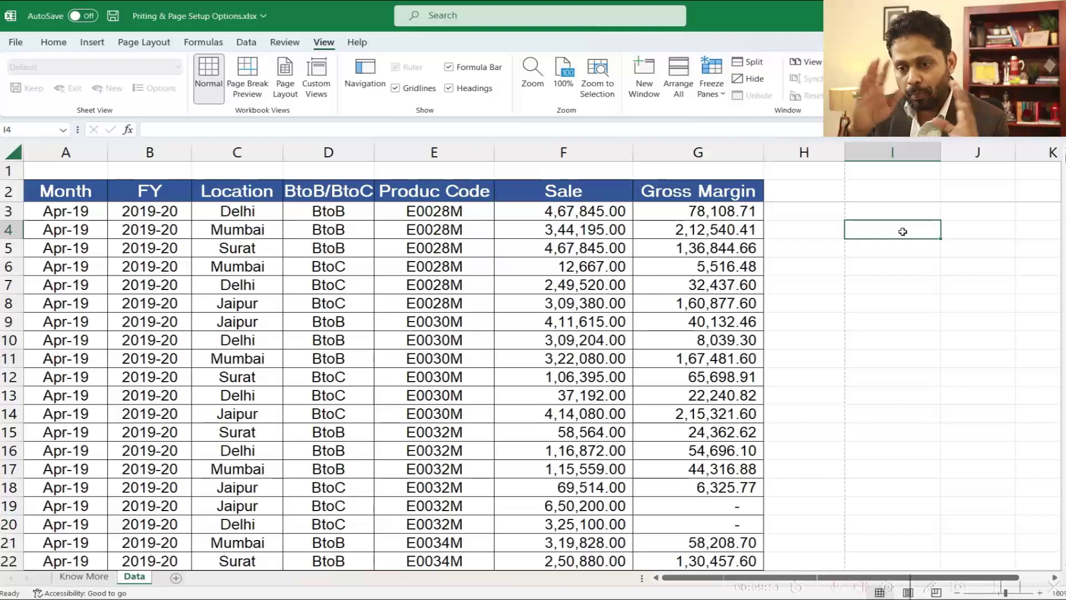
pyautogui.click(883, 303)
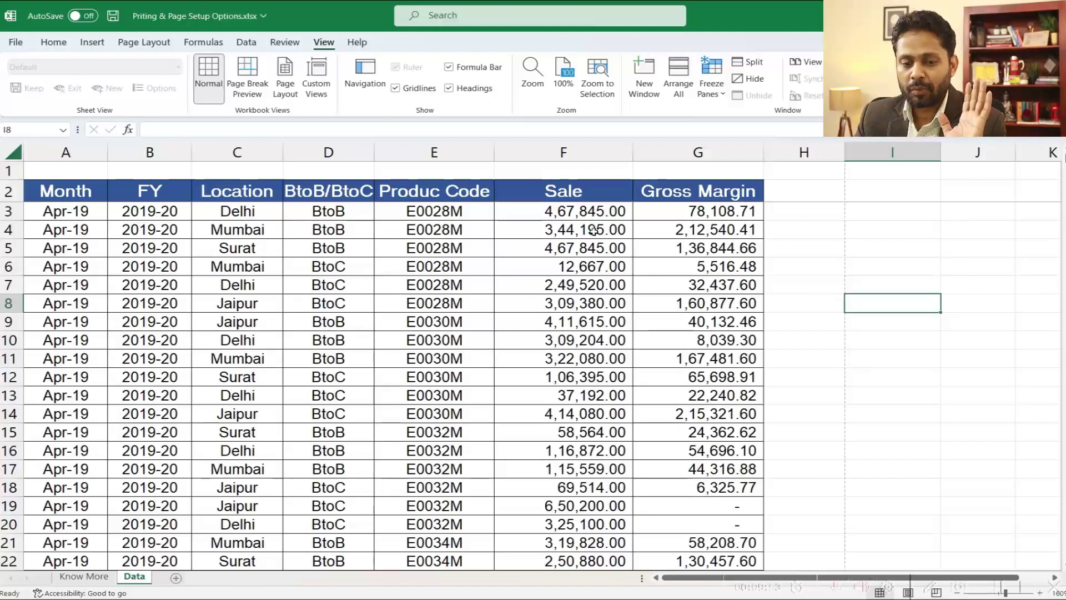
pyautogui.moveTo(595, 247); pyautogui.dragTo(595, 303)
pyautogui.click(889, 247)
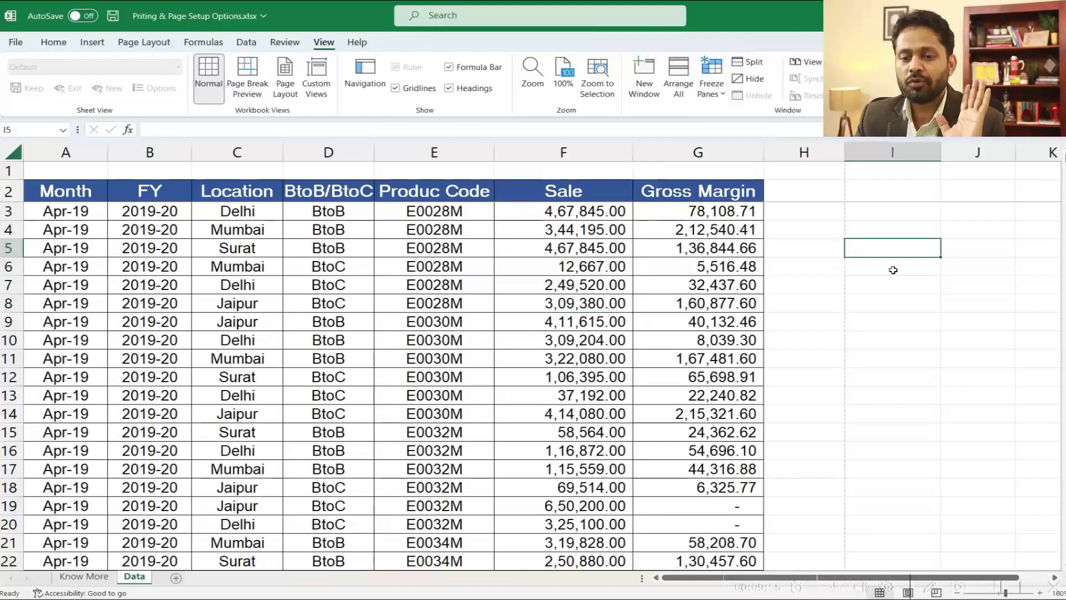
pyautogui.click(395, 89)
pyautogui.moveTo(962, 220); pyautogui.dragTo(952, 352)
pyautogui.click(876, 271)
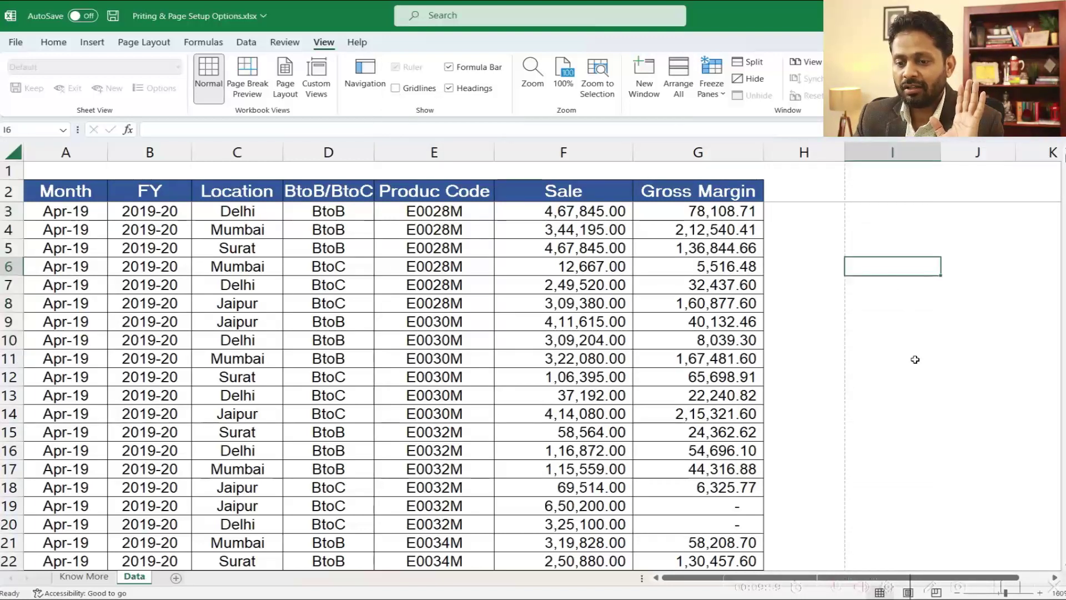
pyautogui.click(395, 88)
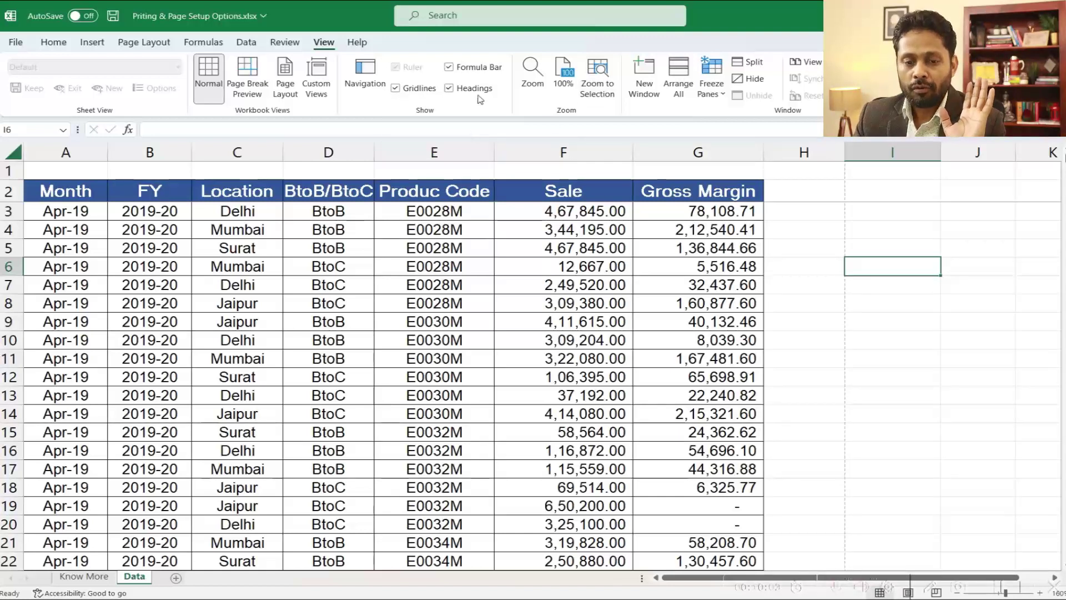
# - Hide the formula bar and the row and column headings
pyautogui.click(407, 130)
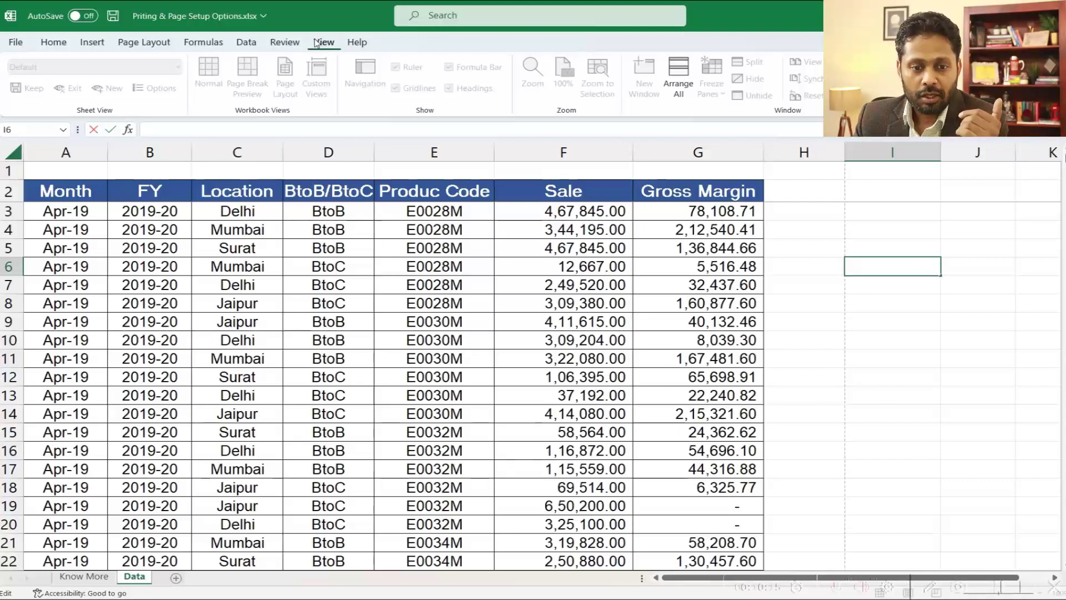
pyautogui.click(411, 176)
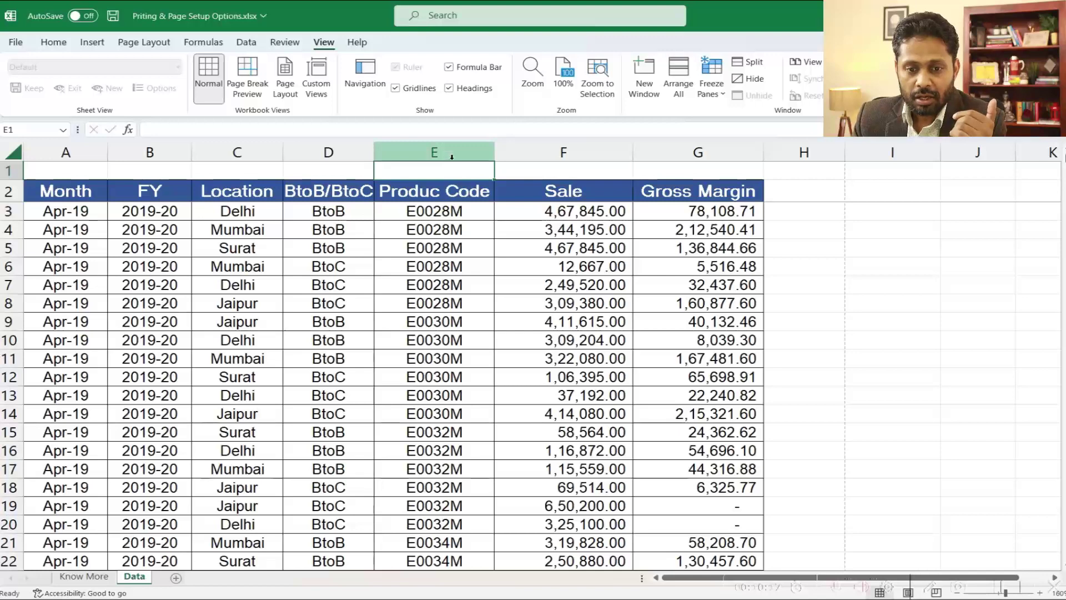
pyautogui.click(449, 67)
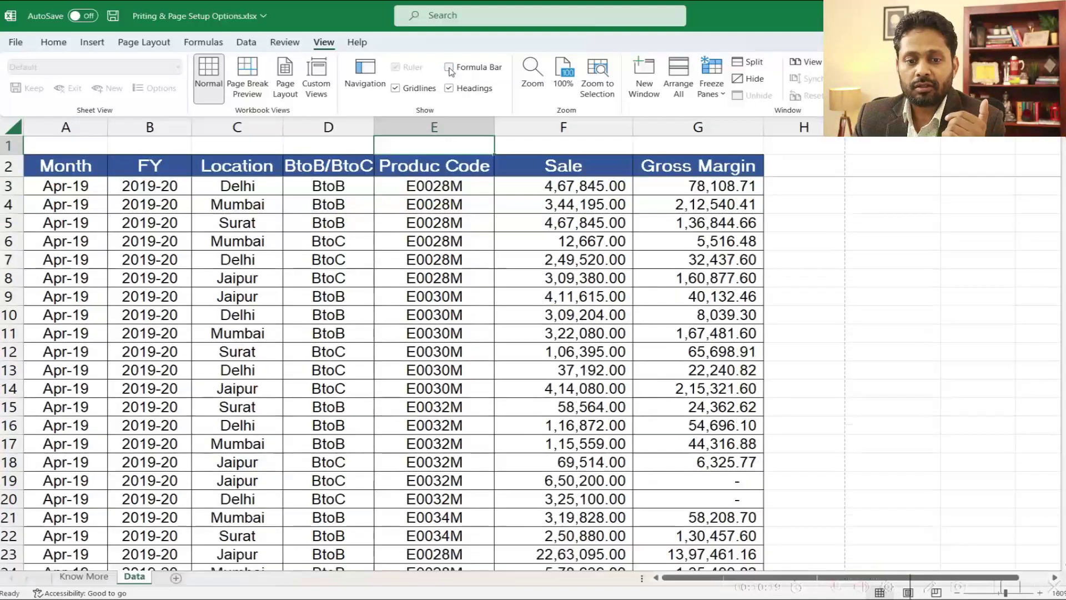
pyautogui.click(449, 88)
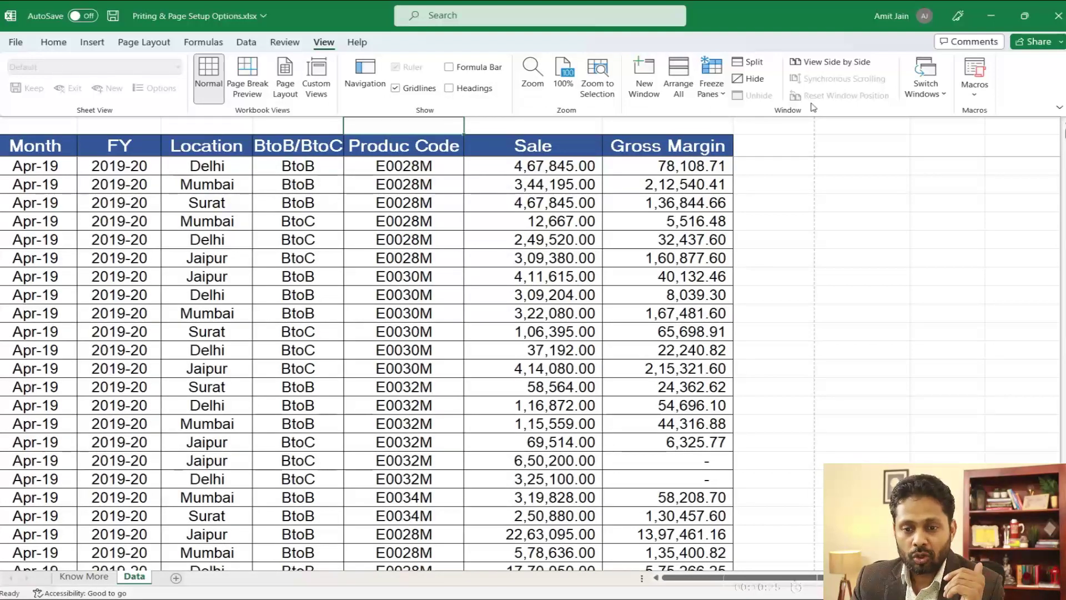
# - Switch Excel to full-screen mode and temporarily reveal the hidden ribbon
pyautogui.click(1059, 109)
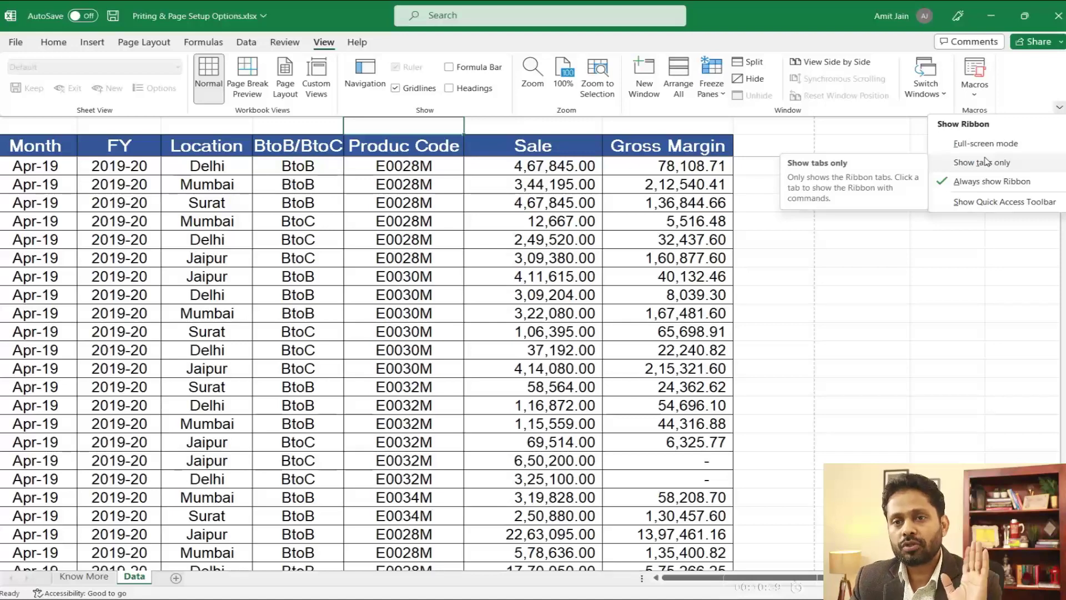
pyautogui.click(985, 143)
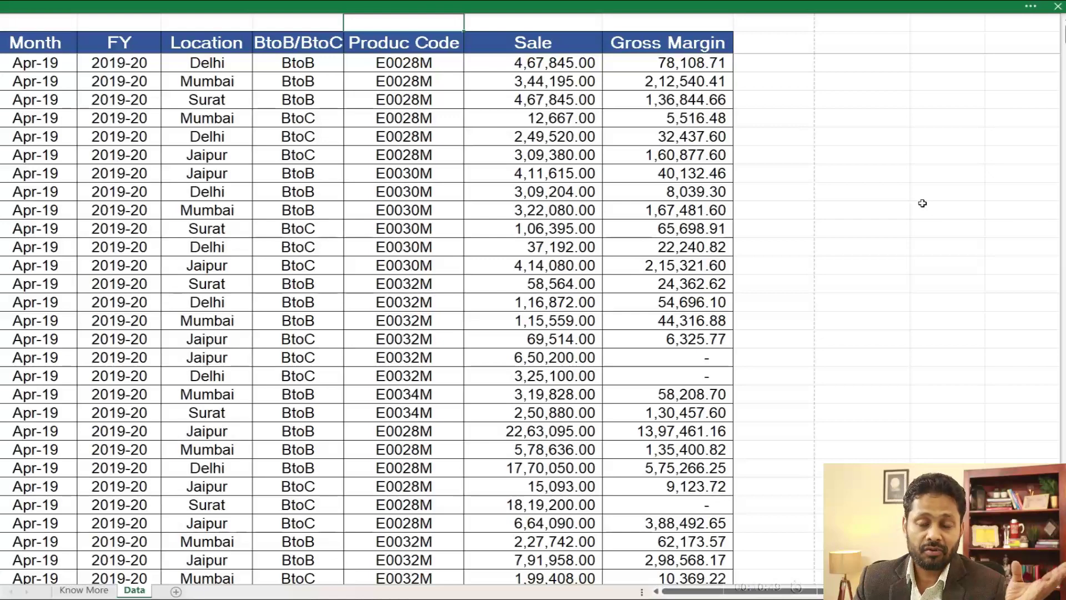
pyautogui.press('Escape')
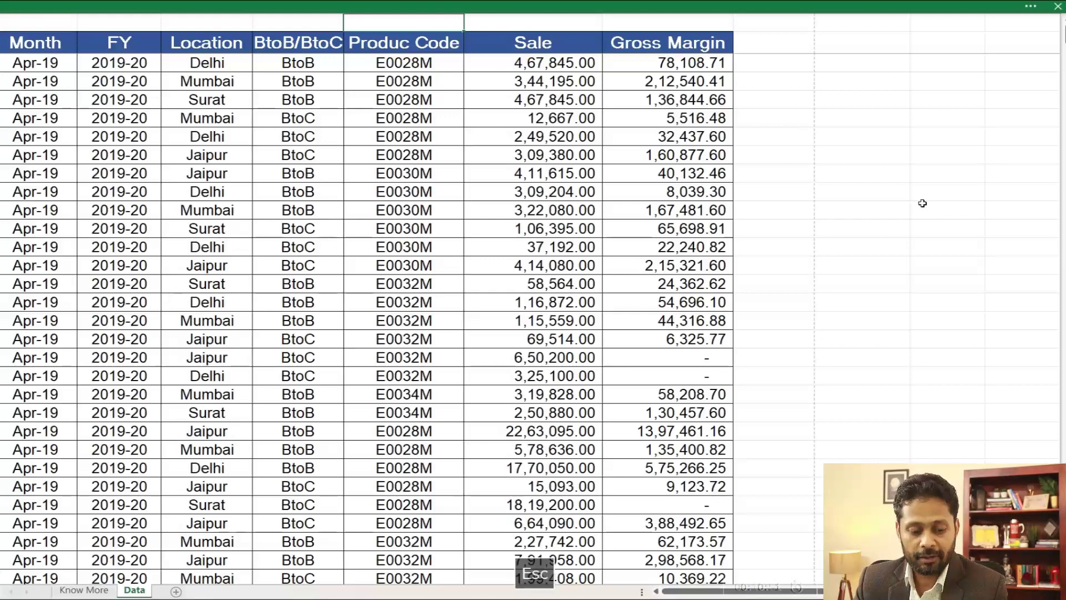
pyautogui.click(1030, 6)
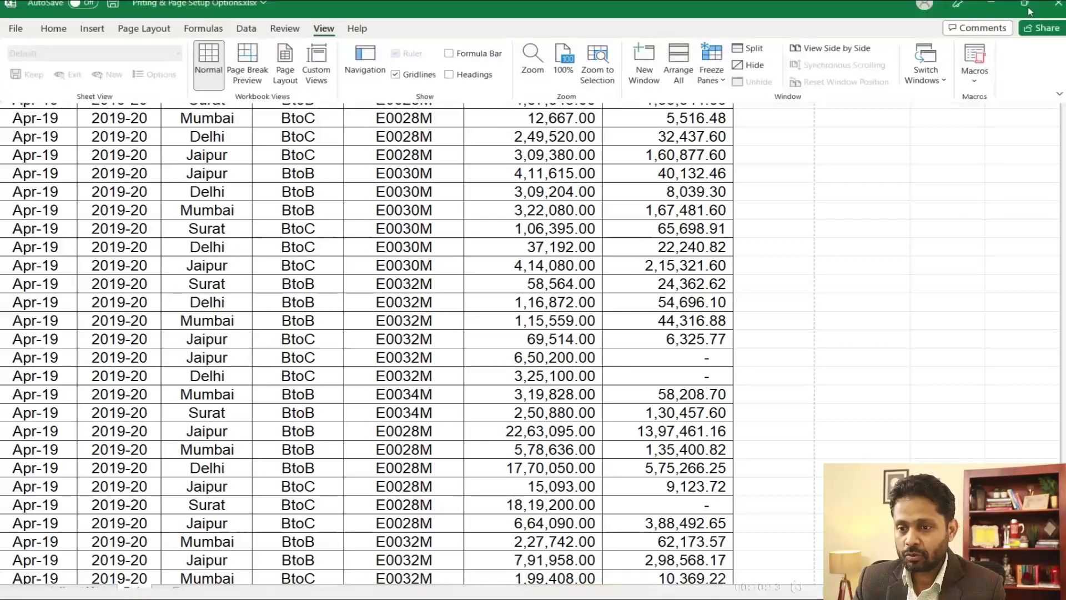
# - Restore the always-shown ribbon and bring back the formula bar and headings
pyautogui.click(1059, 110)
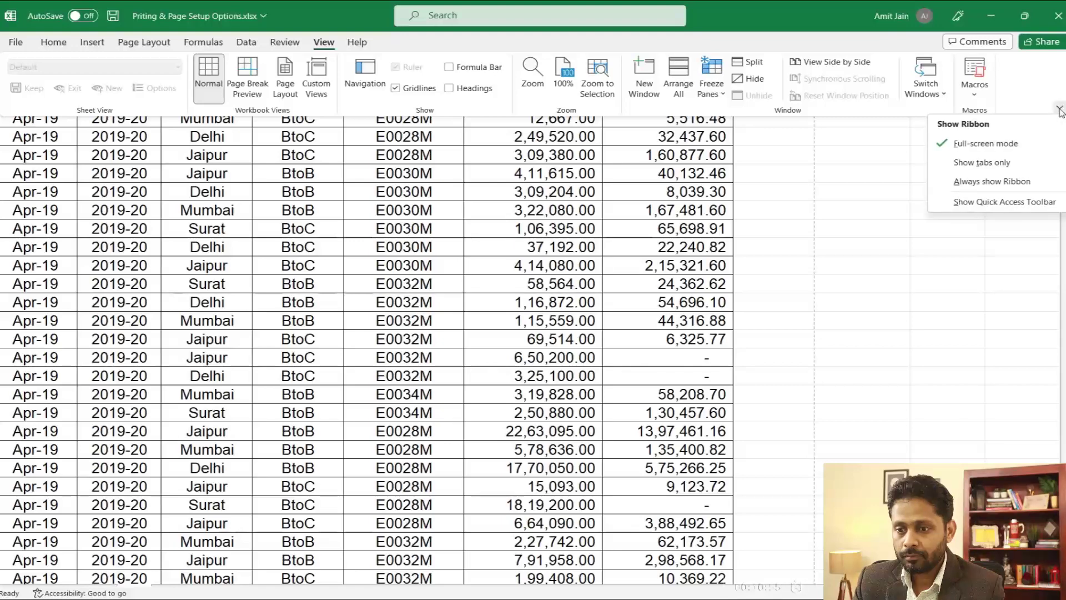
pyautogui.click(986, 181)
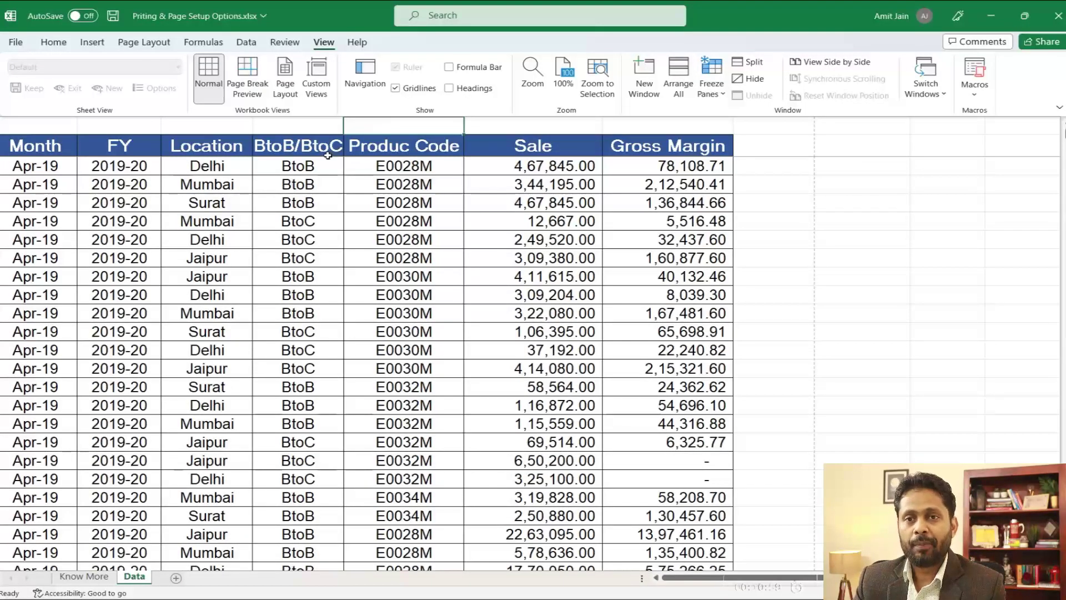
pyautogui.click(448, 68)
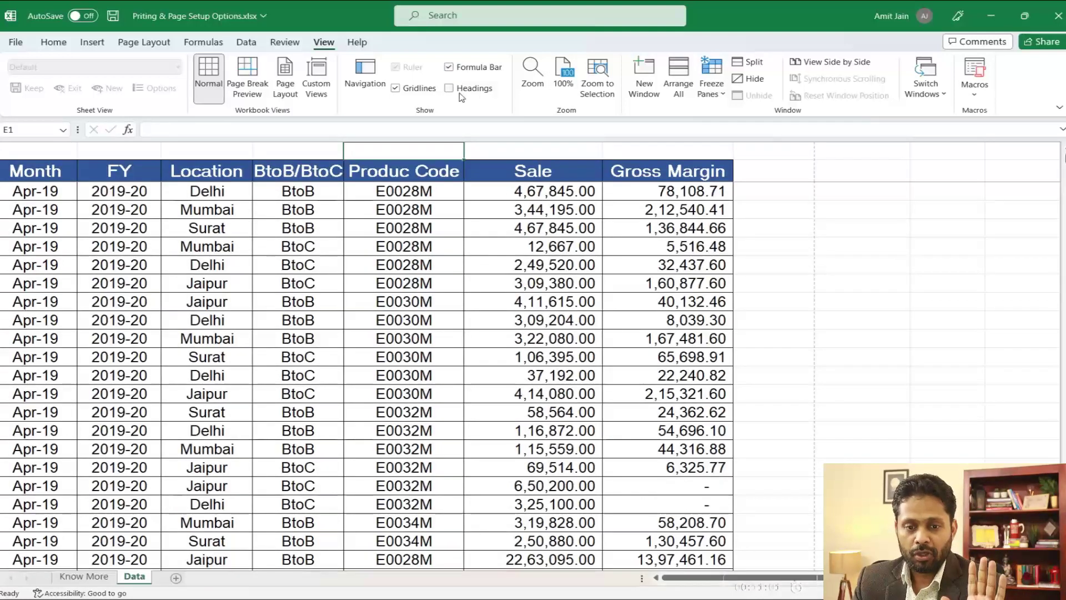
pyautogui.click(459, 90)
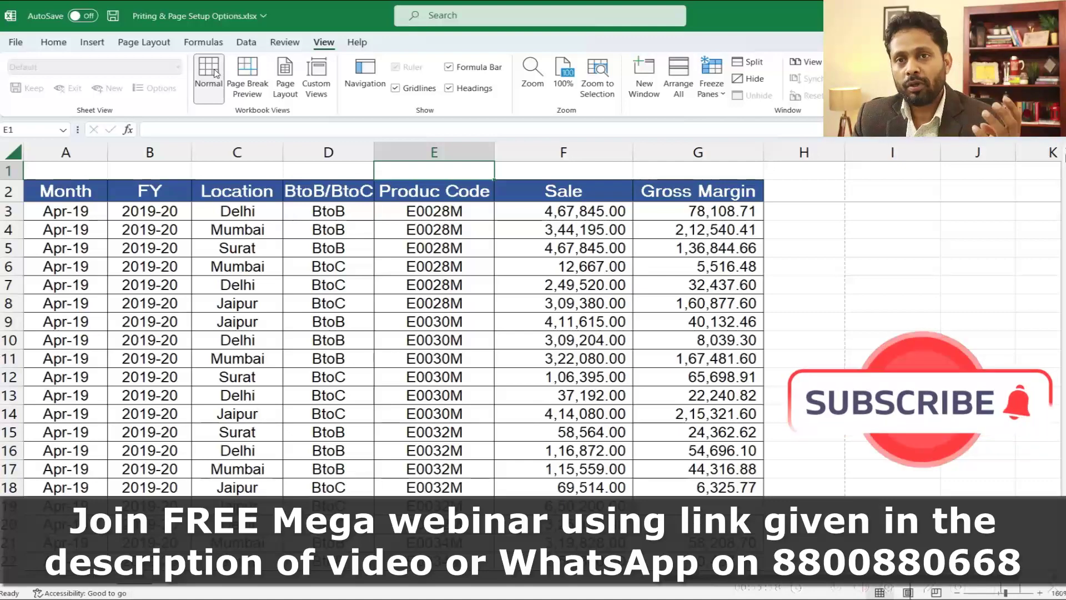
# - Switch to Page Break Preview and inspect where the page breaks fall
pyautogui.click(247, 76)
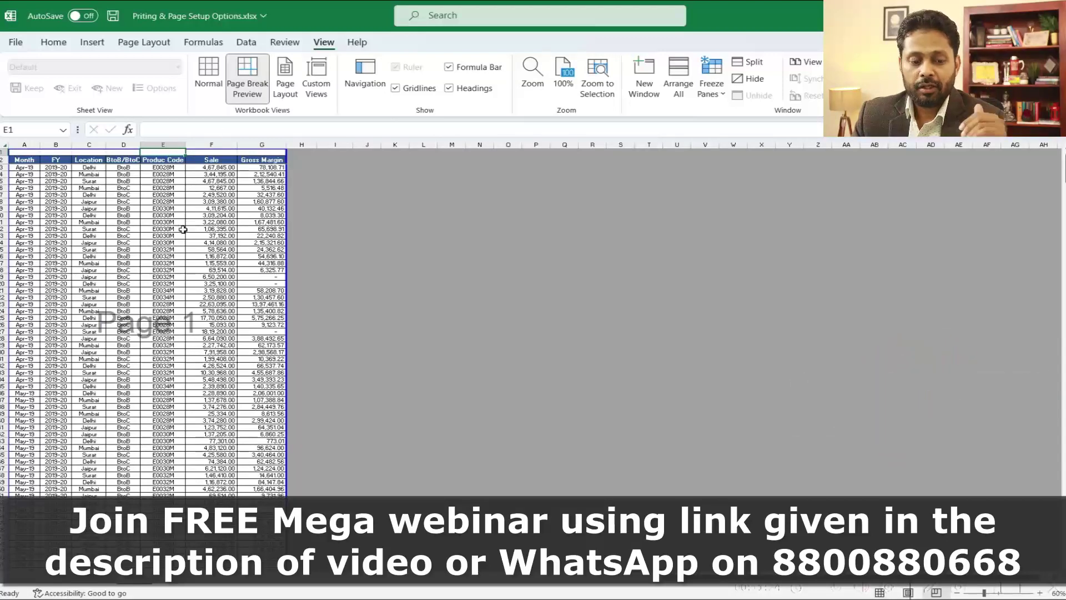
pyautogui.keyDown('ctrl'); pyautogui.scroll(2, 161, 304); pyautogui.keyUp('ctrl')
pyautogui.keyDown('ctrl'); pyautogui.scroll(2, 191, 343); pyautogui.keyUp('ctrl')
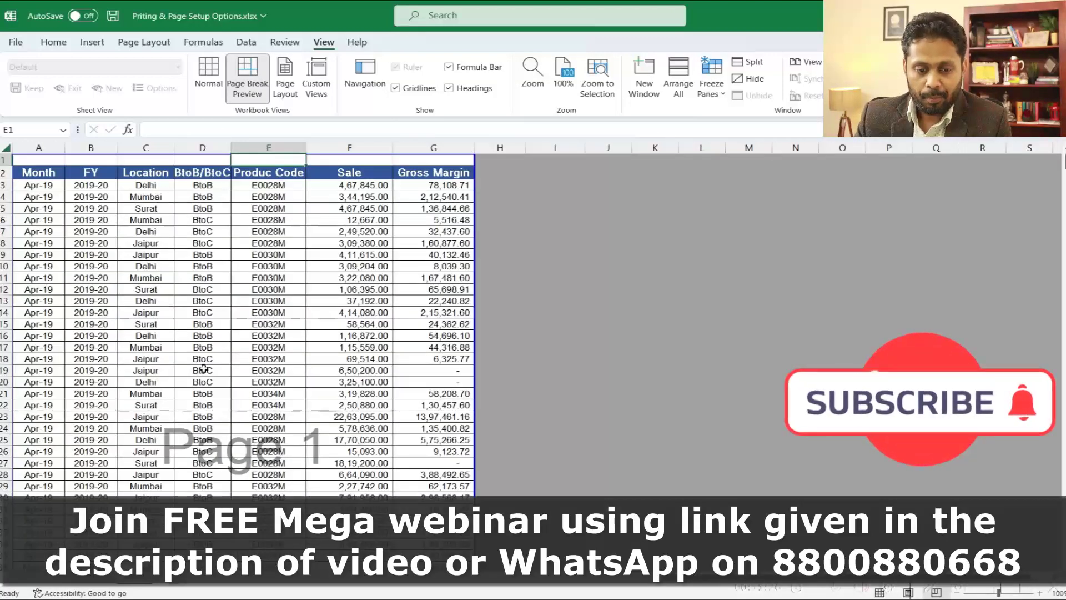
pyautogui.scroll(-1, 191, 343)
pyautogui.scroll(-3, 194, 342)
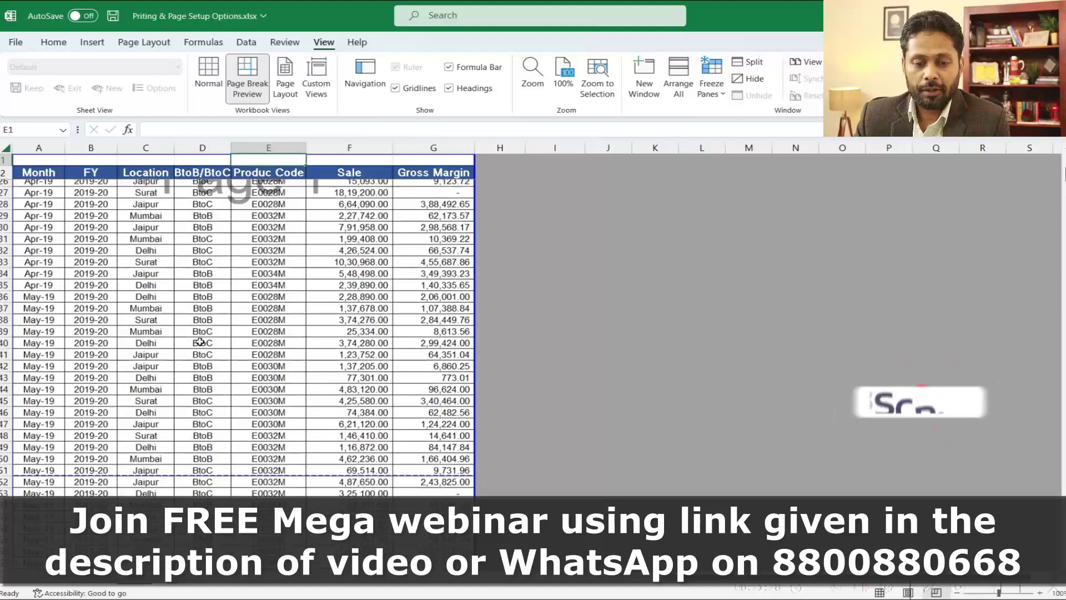
pyautogui.scroll(-3, 198, 341)
pyautogui.scroll(-1, 198, 405)
pyautogui.scroll(-4, 199, 405)
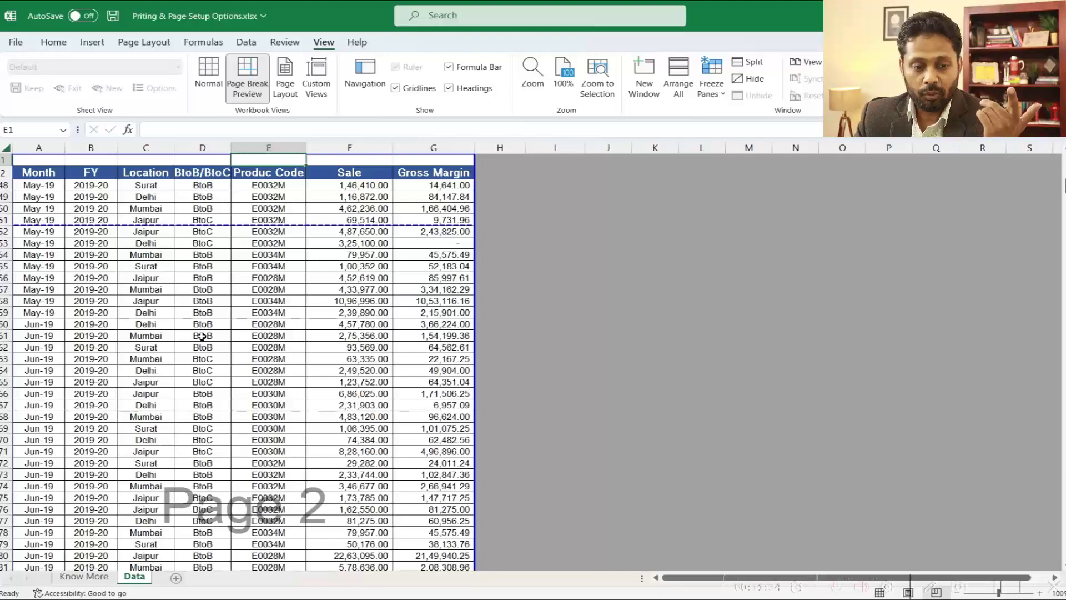
pyautogui.click(3, 220)
pyautogui.scroll(-3, 160, 307)
pyautogui.scroll(-4, 159, 307)
pyautogui.scroll(-4, 160, 307)
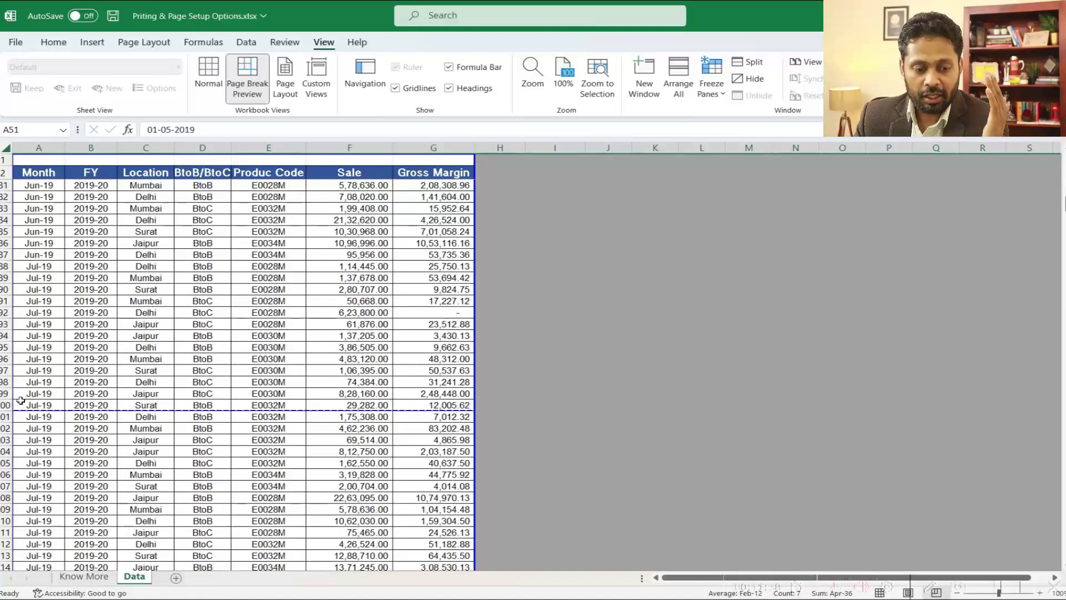
pyautogui.click(3, 405)
pyautogui.scroll(-2, 294, 350)
pyautogui.click(294, 349)
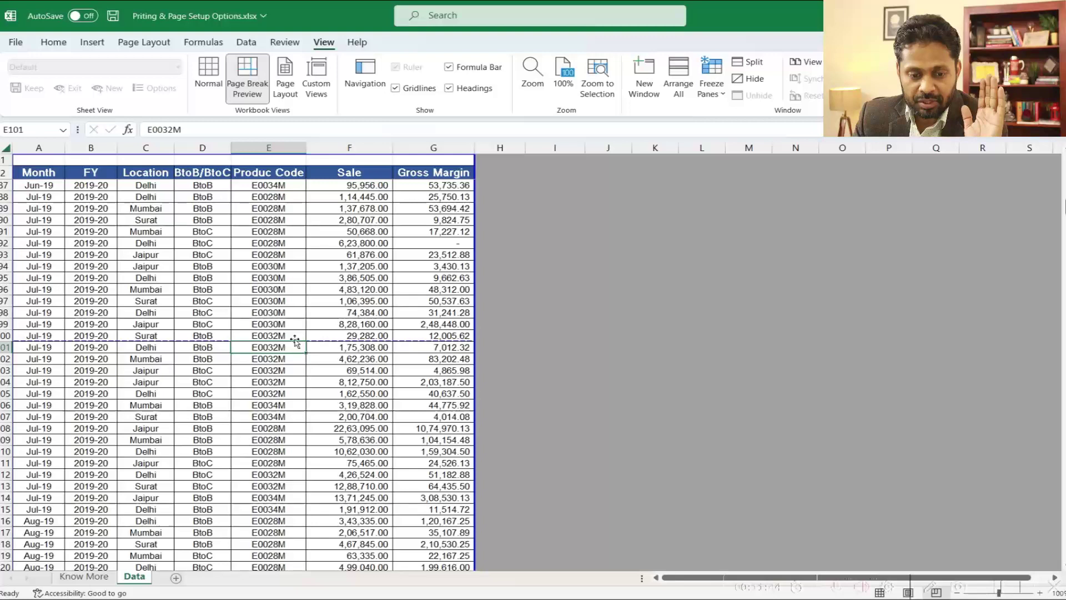
pyautogui.keyDown('ctrl'); pyautogui.scroll(3, 291, 357); pyautogui.keyUp('ctrl')
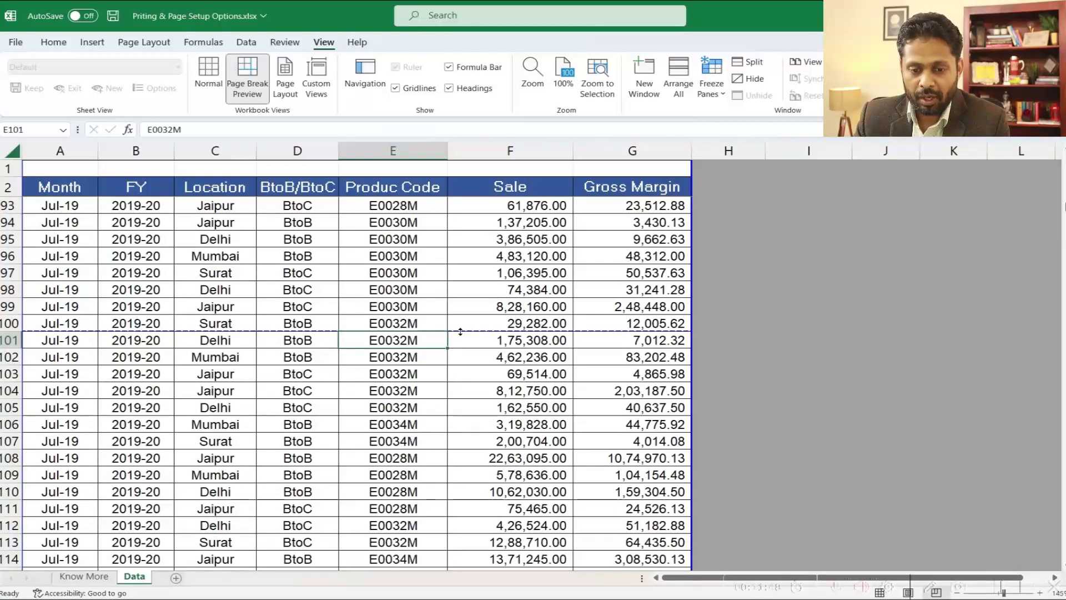
# - Move the page break below row 100 up to below row 96
pyautogui.moveTo(460, 331); pyautogui.dragTo(461, 277)
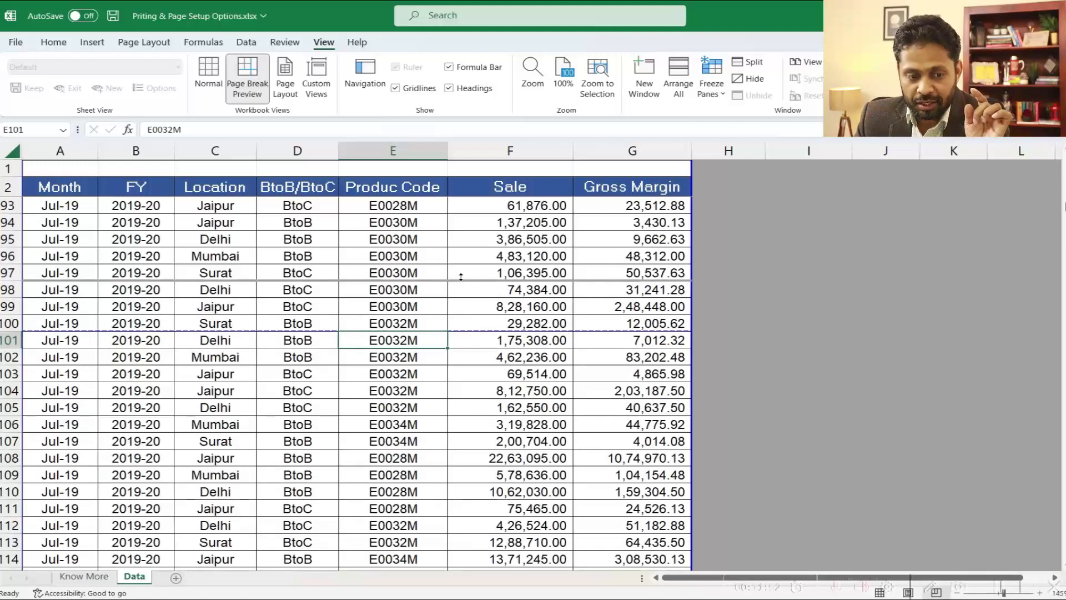
pyautogui.moveTo(456, 278); pyautogui.dragTo(453, 258)
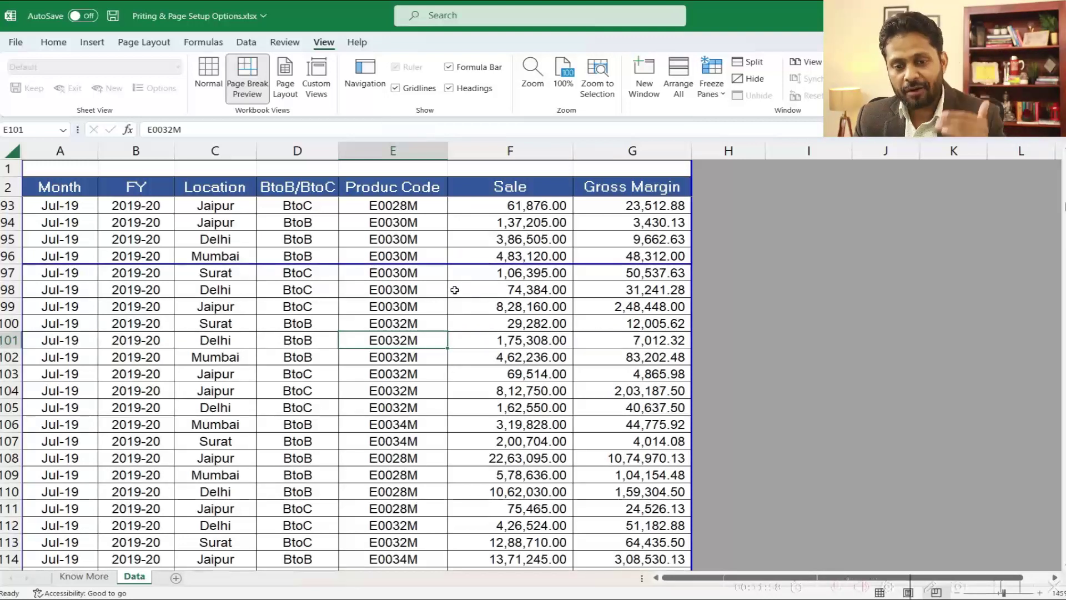
pyautogui.click(63, 258)
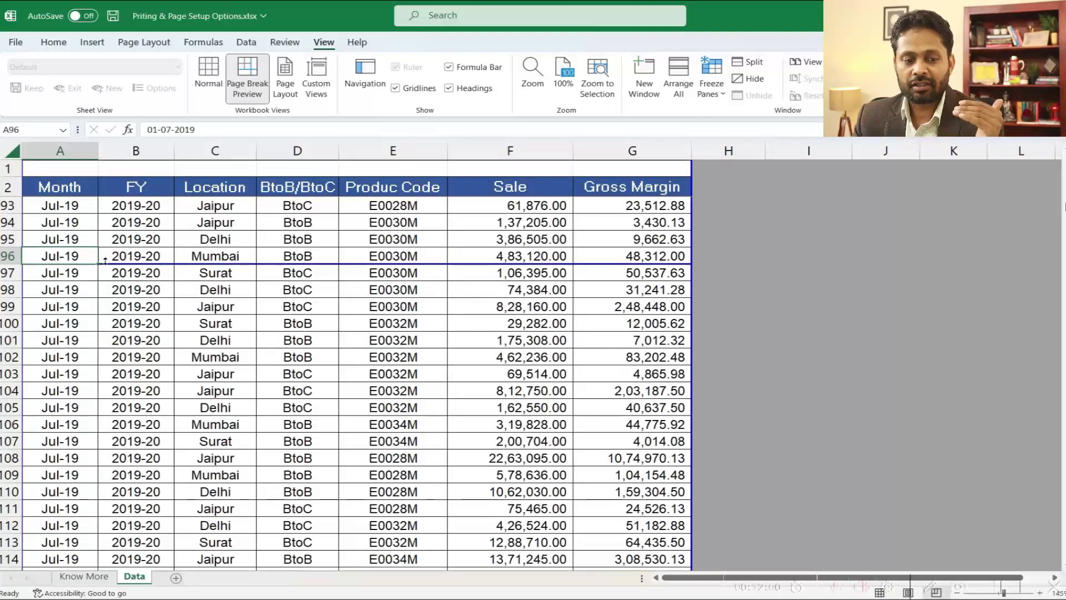
pyautogui.click(50, 278)
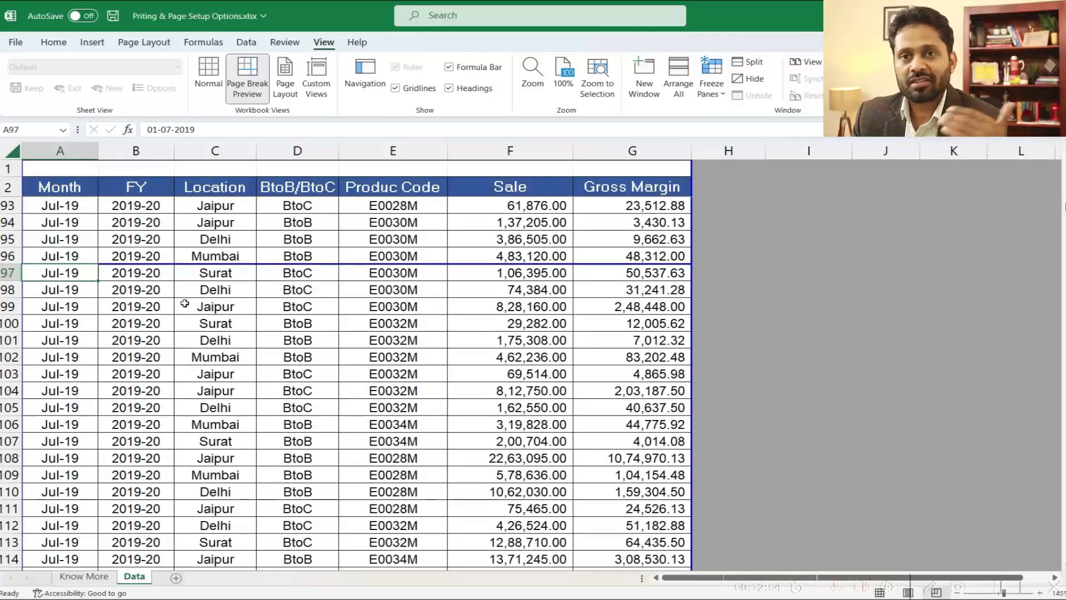
pyautogui.scroll(6, 185, 303)
pyautogui.scroll(9, 278, 328)
pyautogui.scroll(12, 411, 353)
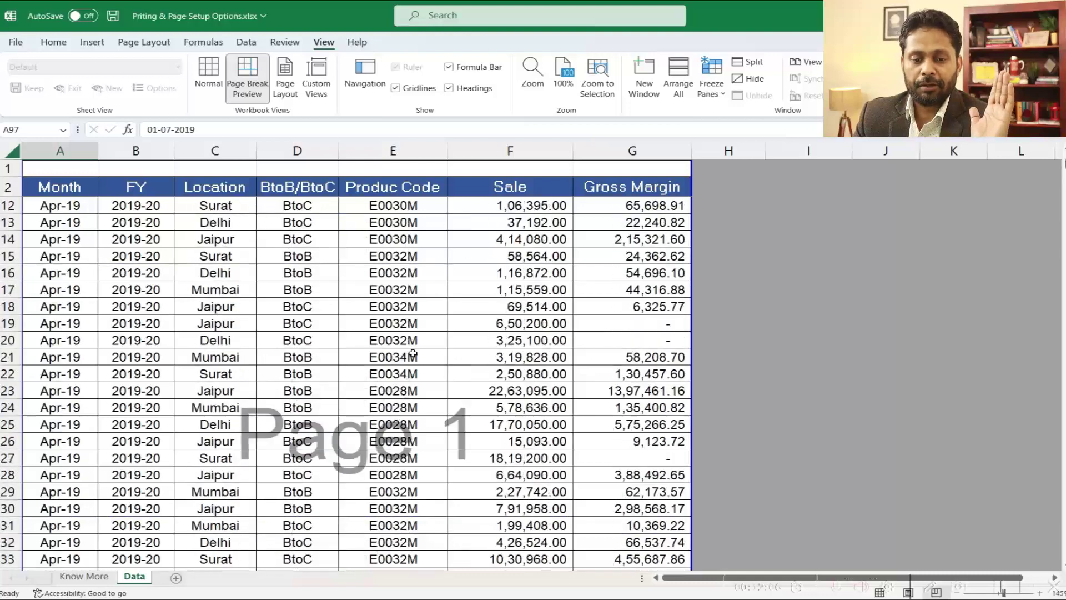
pyautogui.hotkey('ctrl', 'Up')
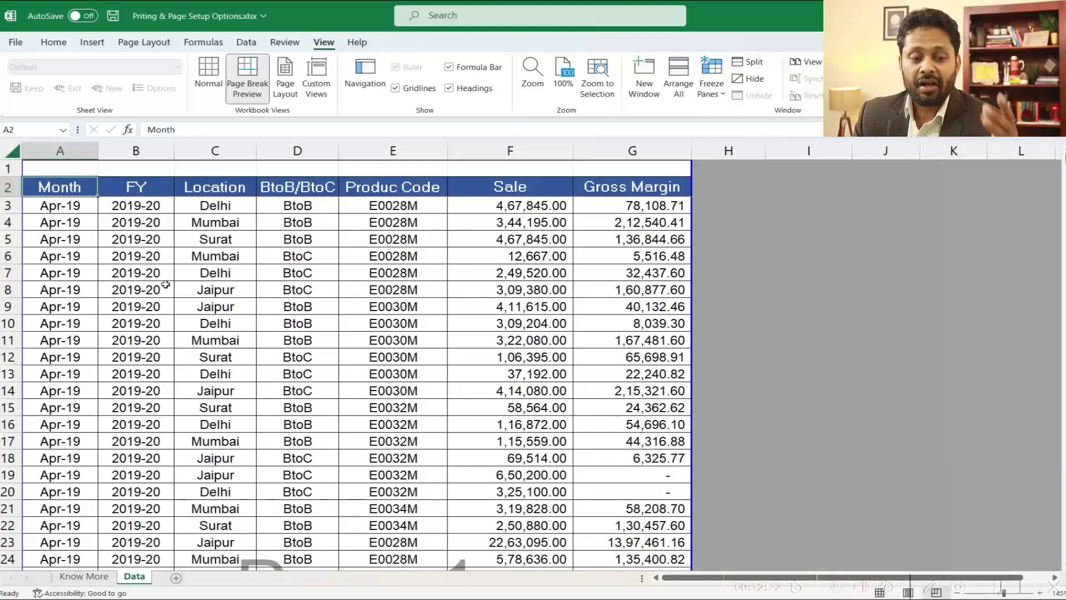
pyautogui.hotkey('ctrl', 'p')
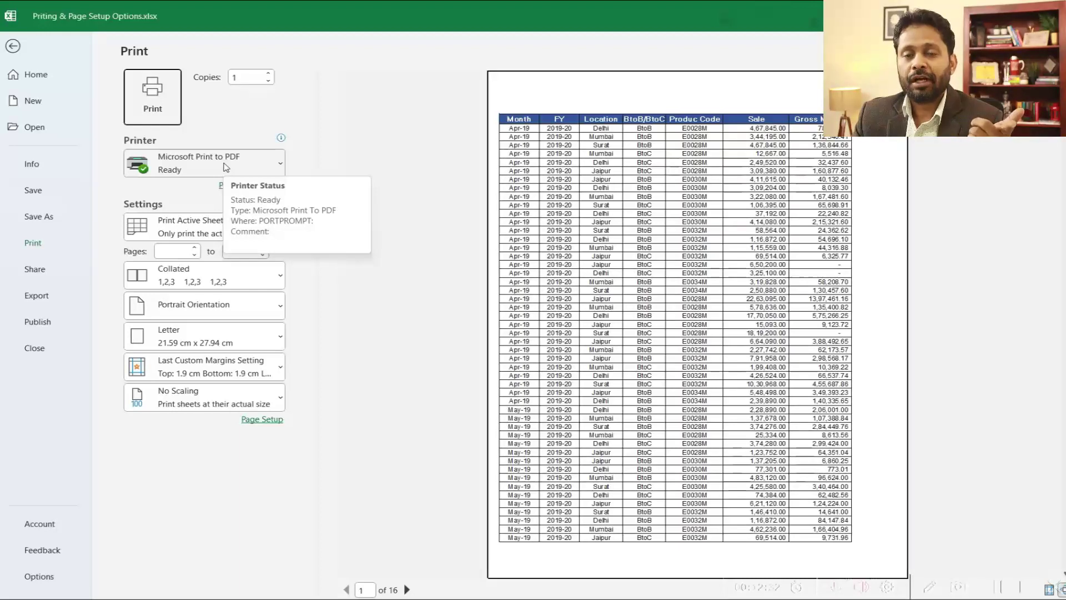
# - Review printer and print-range options, keeping Microsoft Print to PDF and Print Active Sheets
pyautogui.click(226, 167)
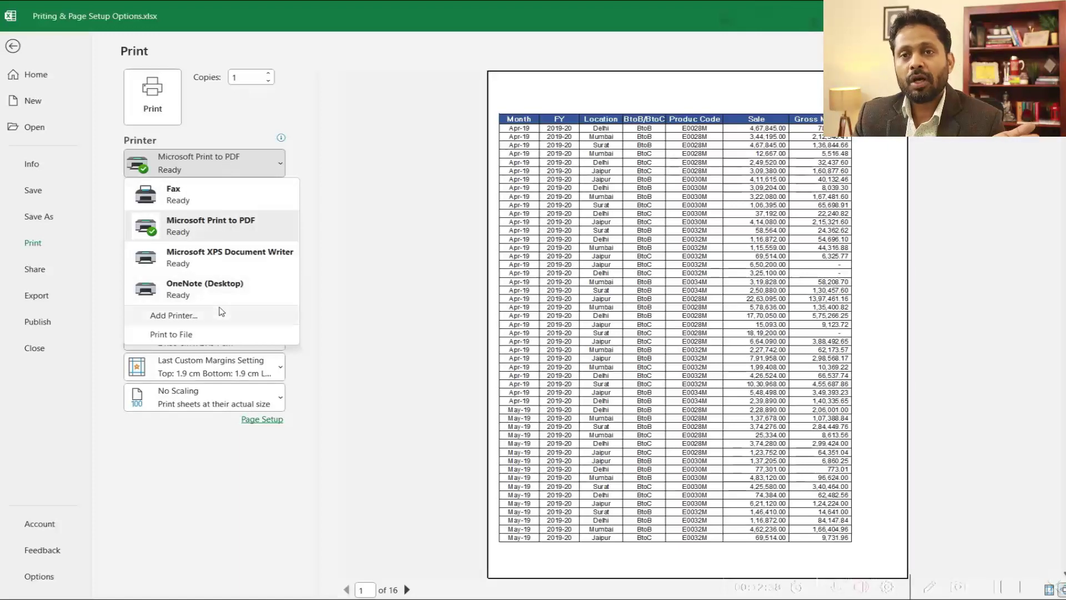
pyautogui.click(225, 232)
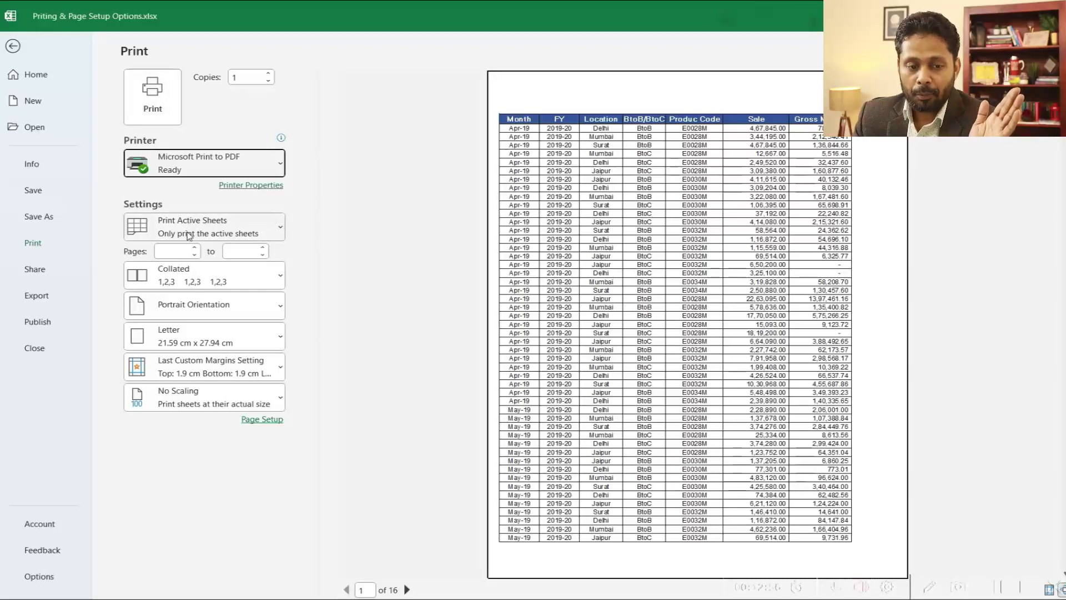
pyautogui.click(244, 232)
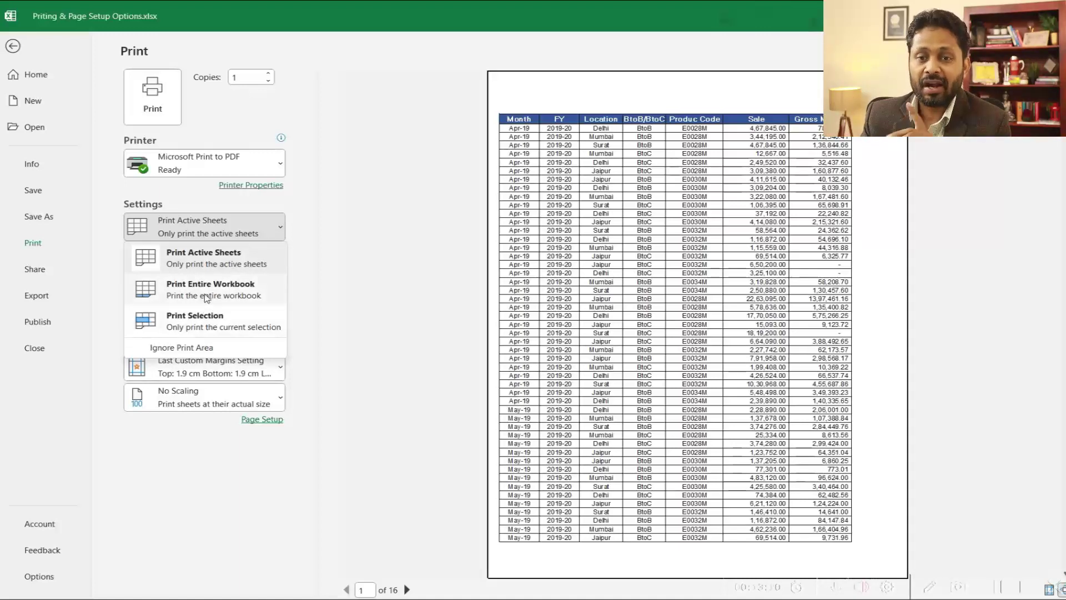
pyautogui.press('Down')
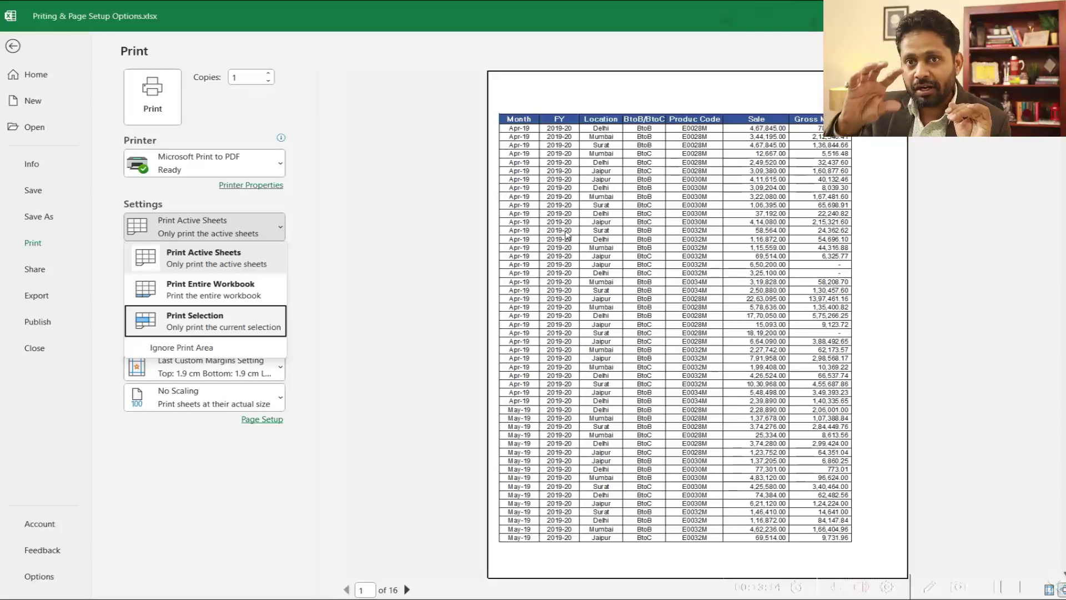
pyautogui.press('Escape')
pyautogui.press('Escape')
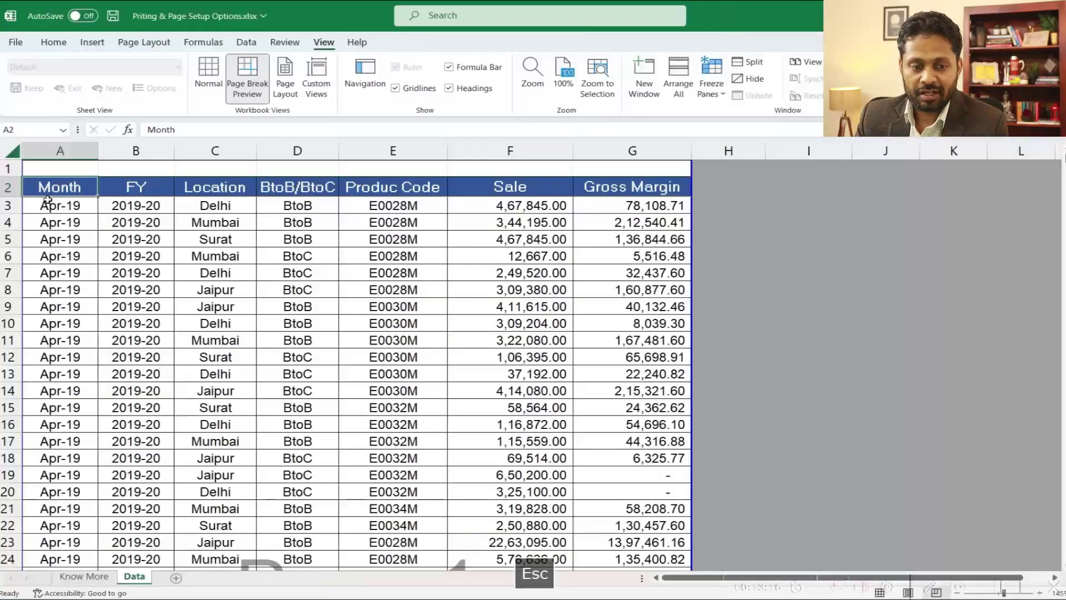
# - Preview printing just the cells A2:E13 on one page, then restore Print Active Sheets (16 pages)
pyautogui.moveTo(50, 186)
pyautogui.mouseDown()
pyautogui.moveTo(401, 375)
pyautogui.moveTo(481, 379)
pyautogui.mouseUp()
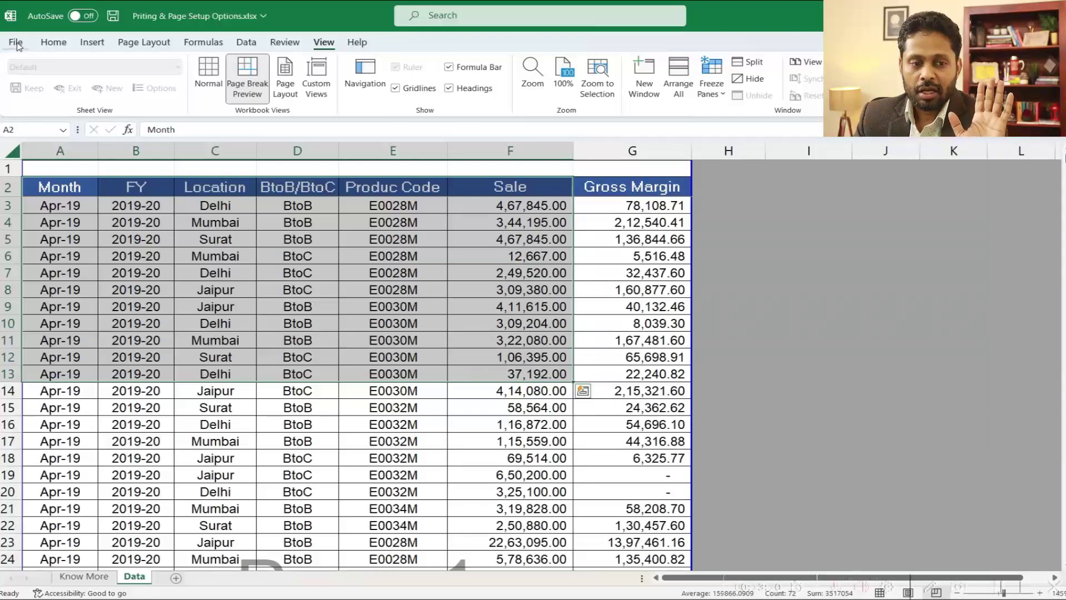
pyautogui.hotkey('ctrl', 'p')
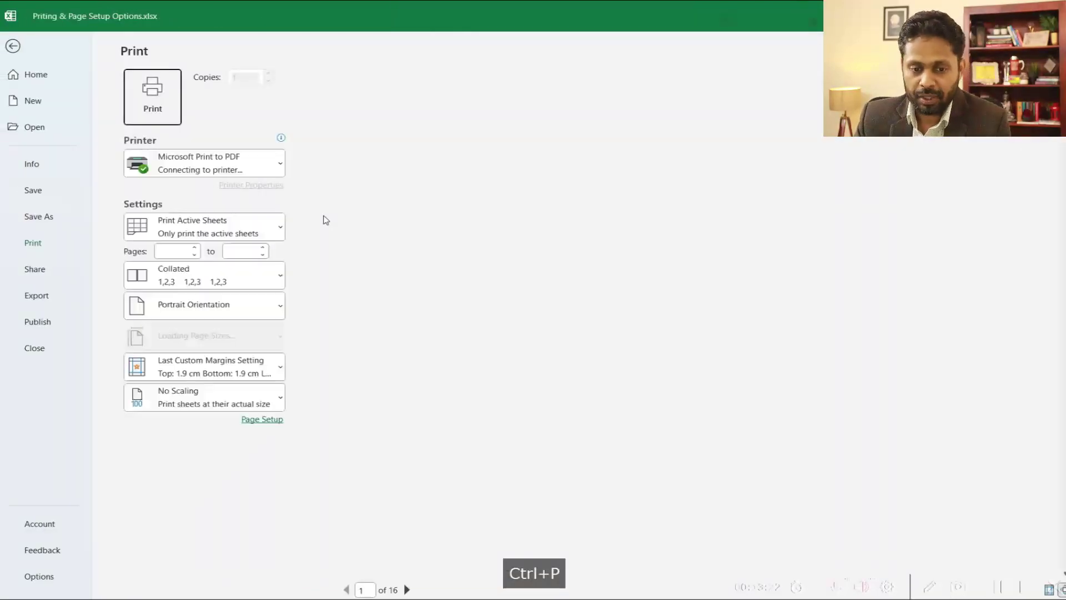
pyautogui.click(267, 238)
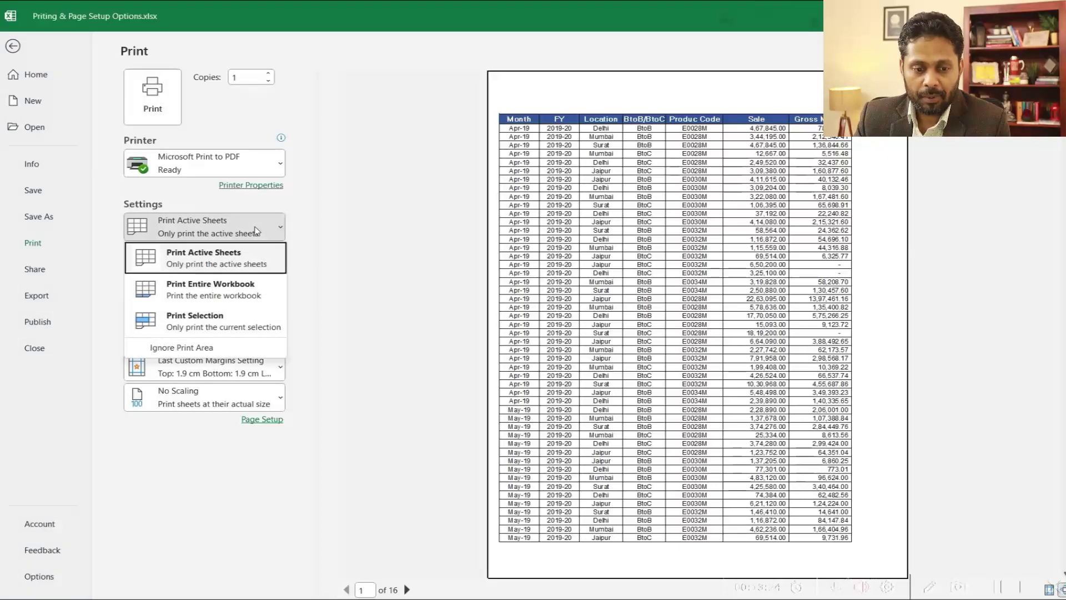
pyautogui.press('Escape')
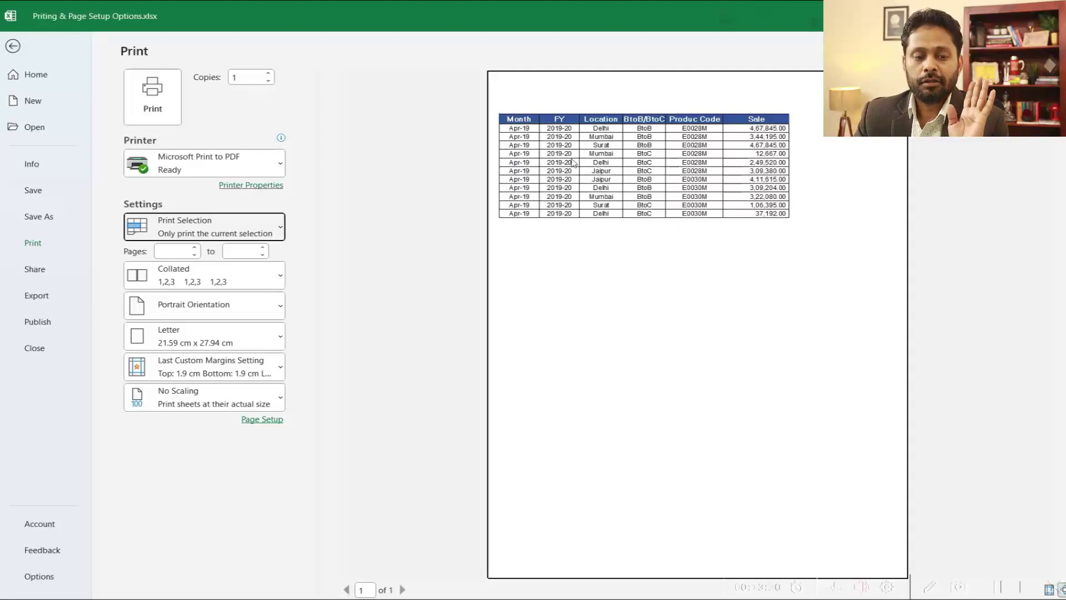
pyautogui.click(218, 227)
pyautogui.press('Escape')
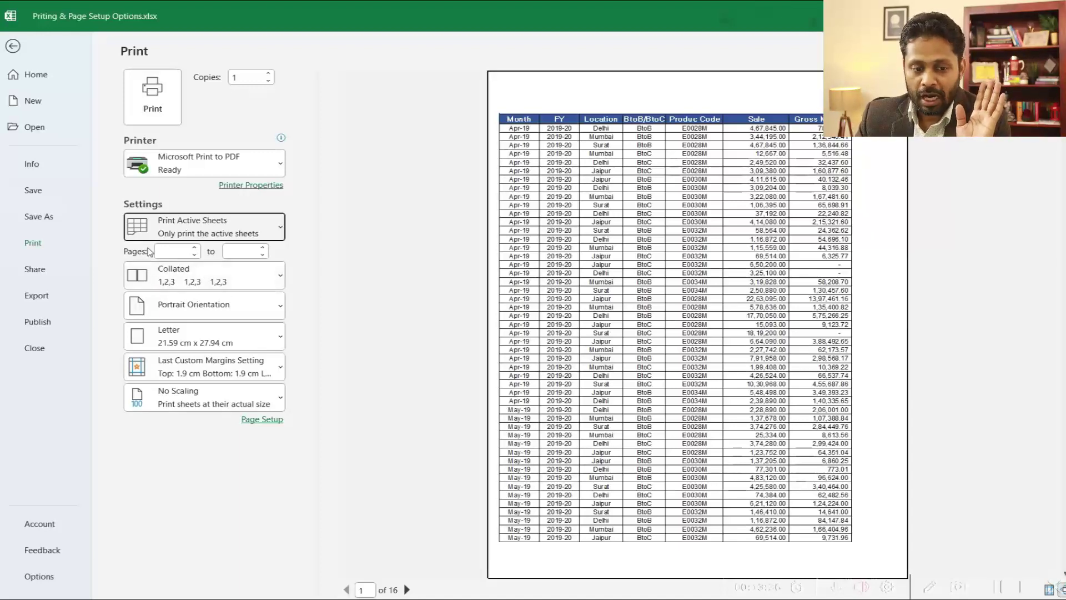
# - Check the Pages range, keep Portrait orientation and Letter paper, then exit to the Data sheet
pyautogui.click(182, 252)
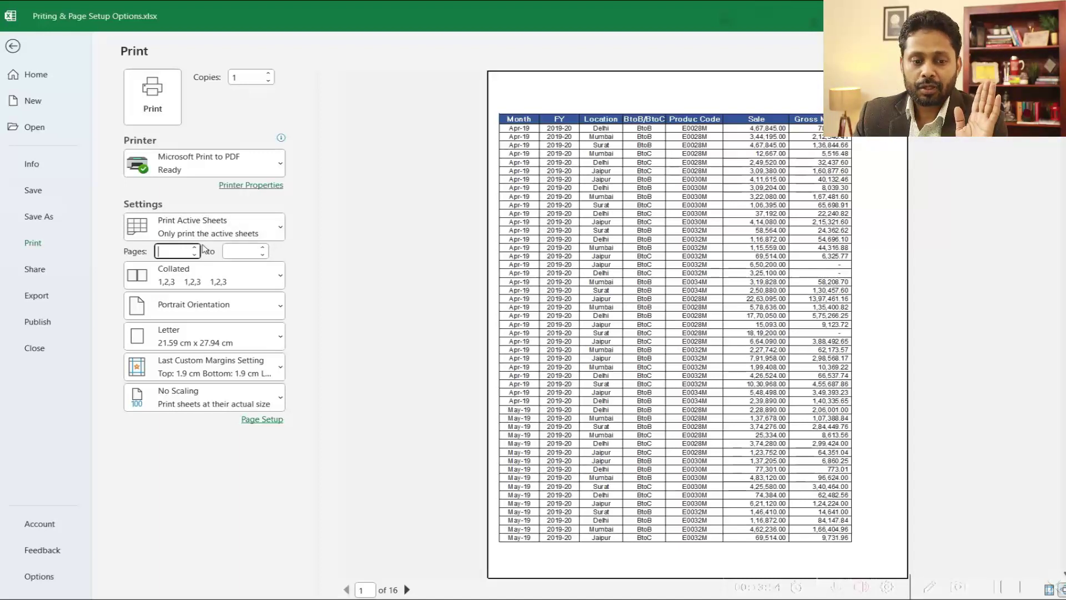
pyautogui.click(221, 305)
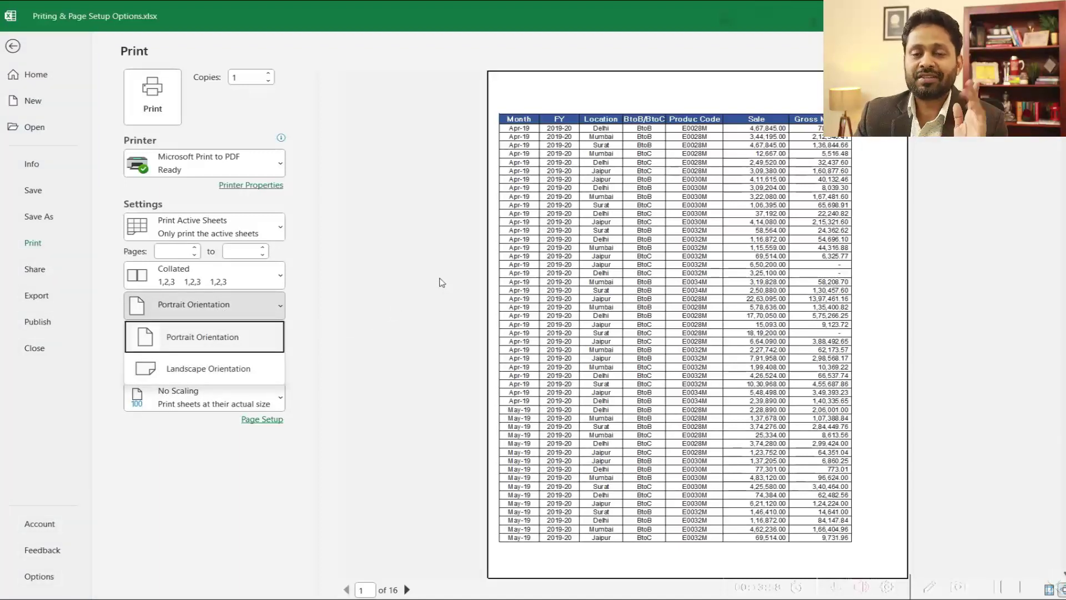
pyautogui.click(403, 267)
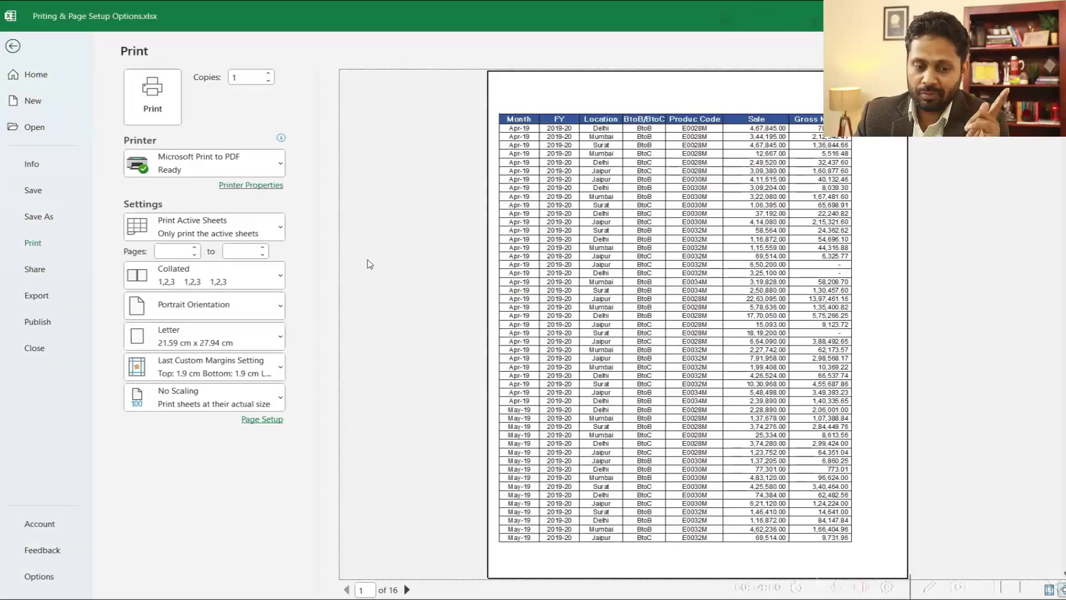
pyautogui.click(259, 337)
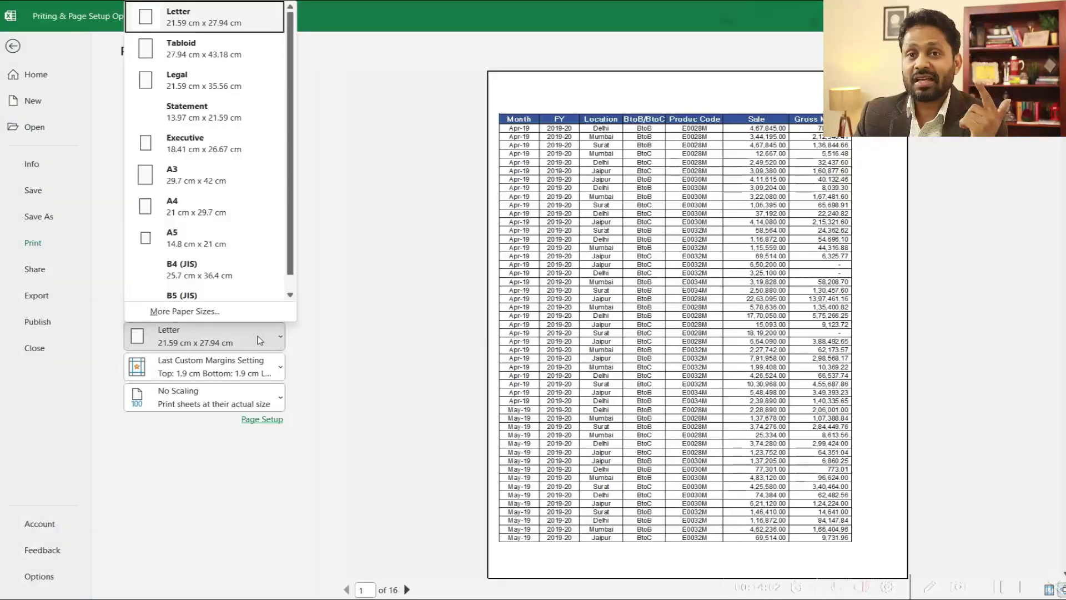
pyautogui.click(428, 320)
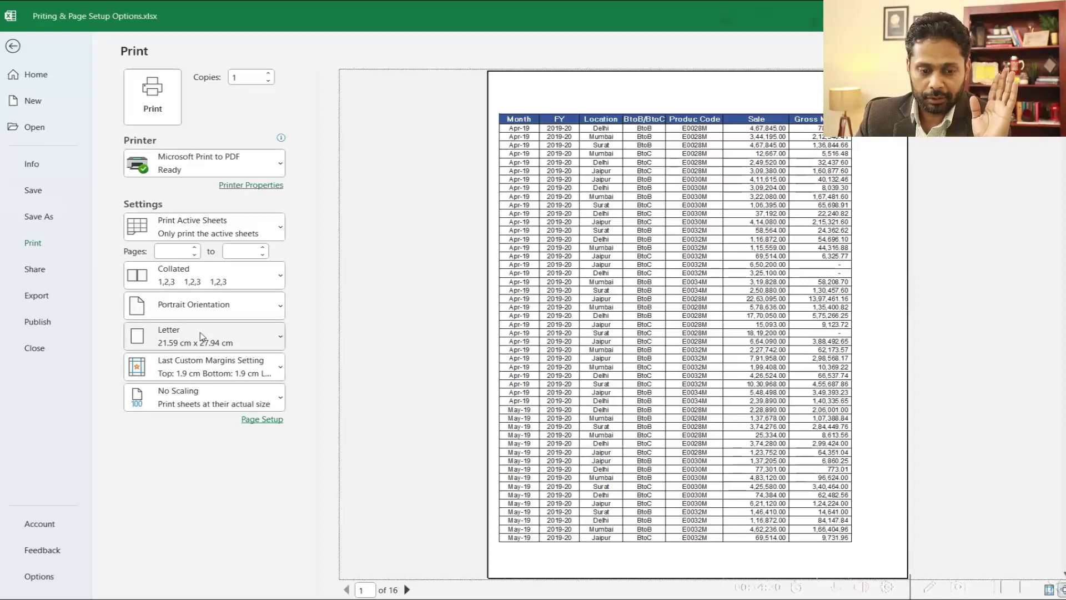
pyautogui.click(13, 46)
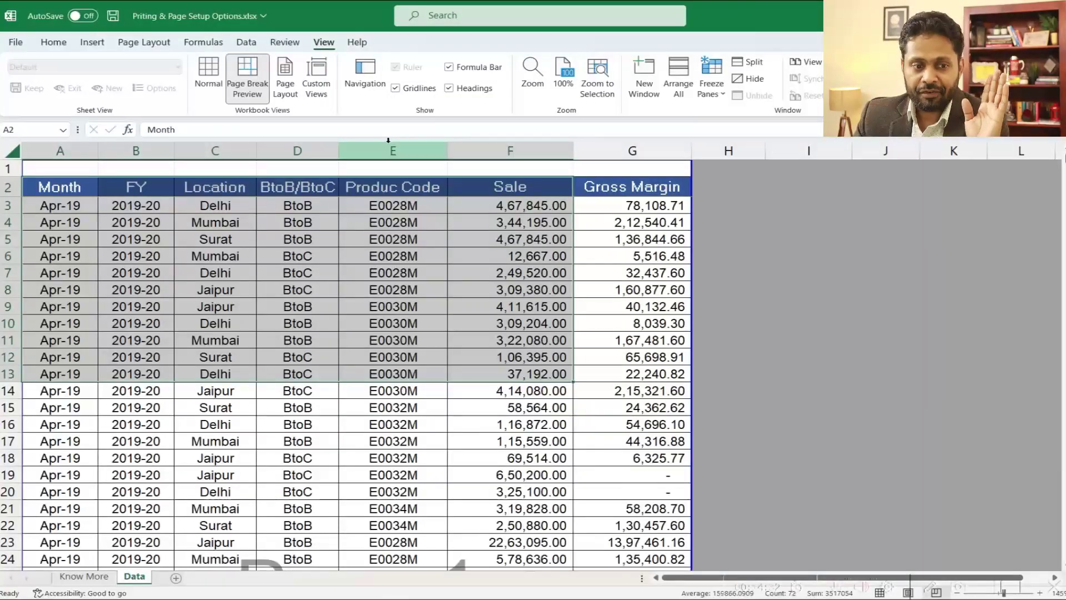